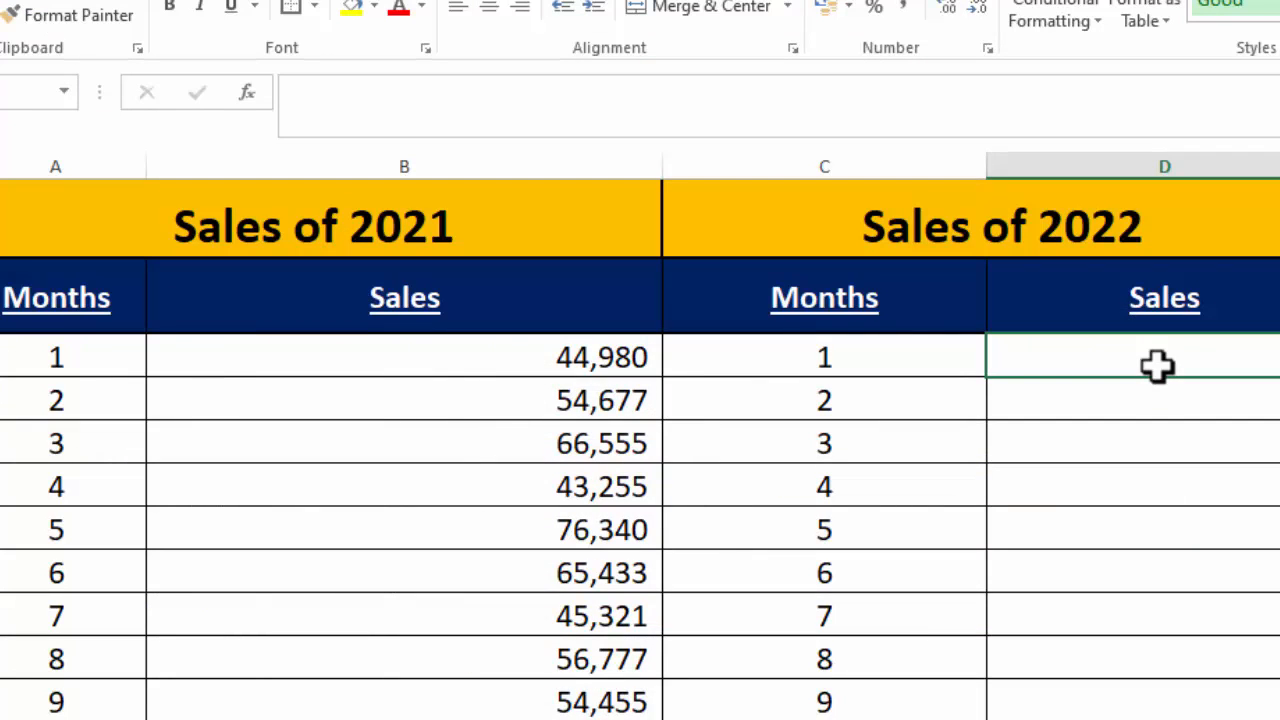
Begin an IF formula in D3 that returns an empty string when C3 is blank: =IF(C3="","",
{"action": "type", "text": "="}
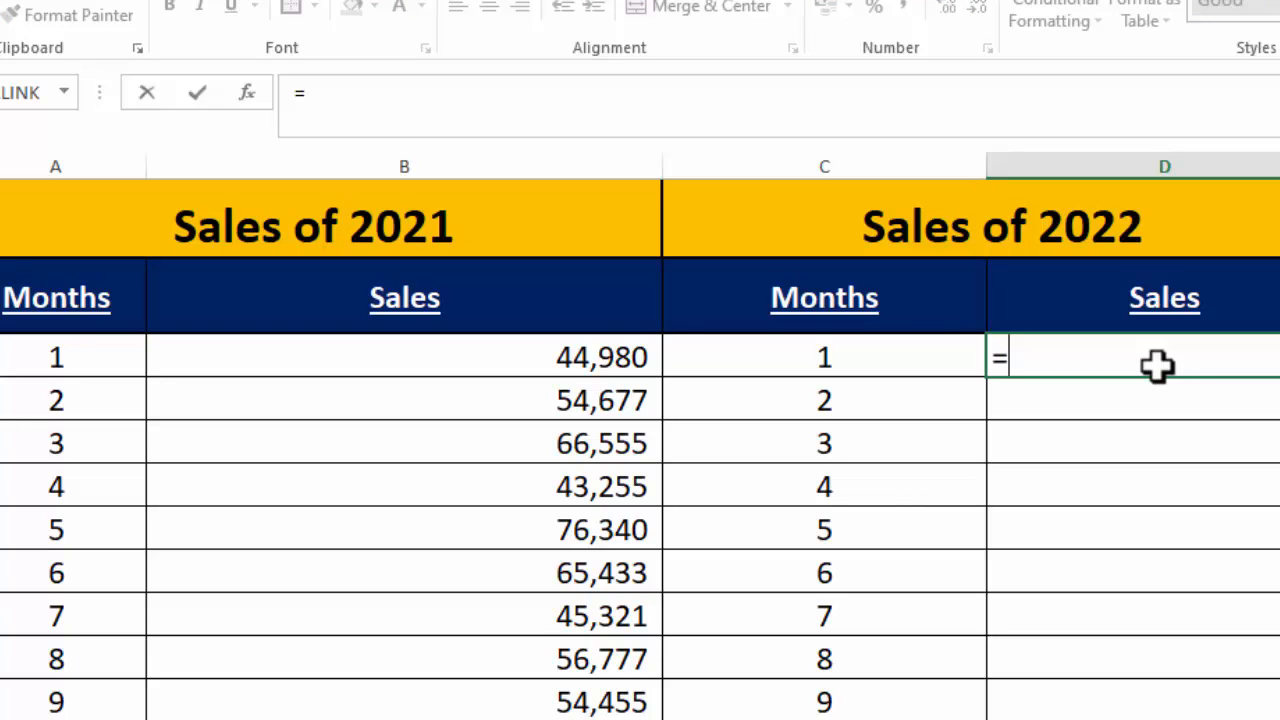
{"action": "type", "text": "IF("}
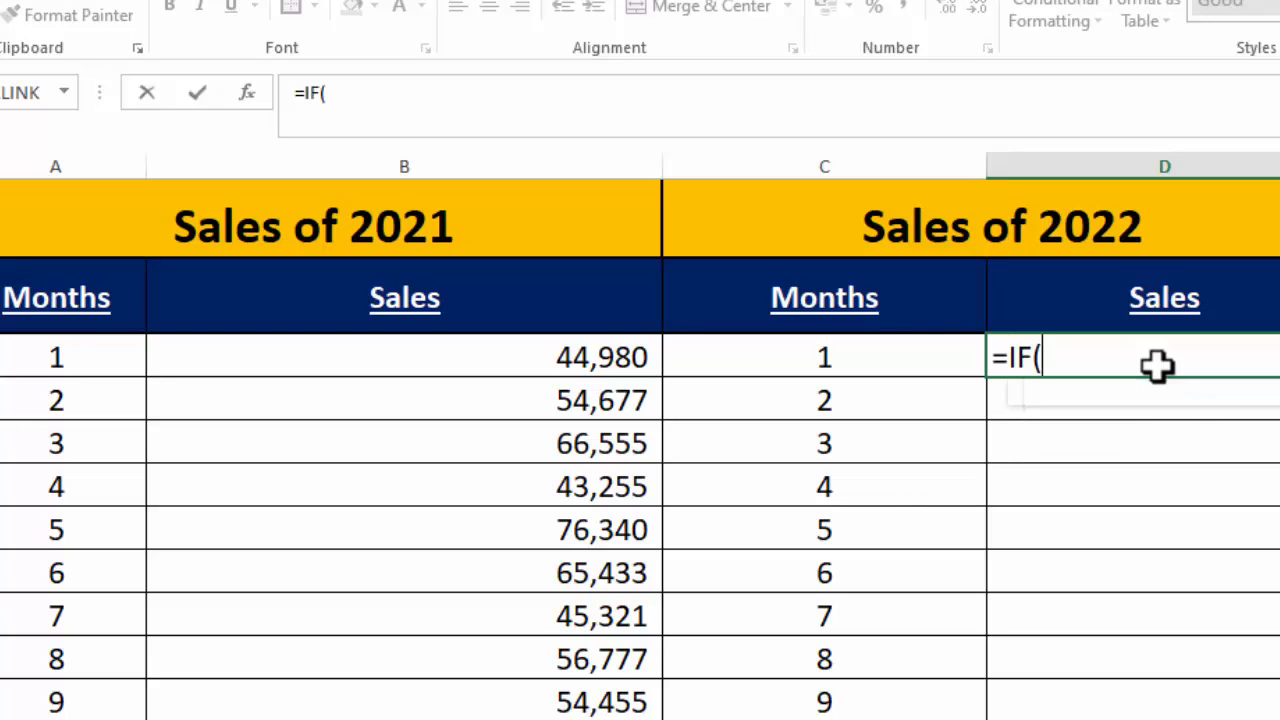
{"action": "left_click", "coordinate": [888, 348]}
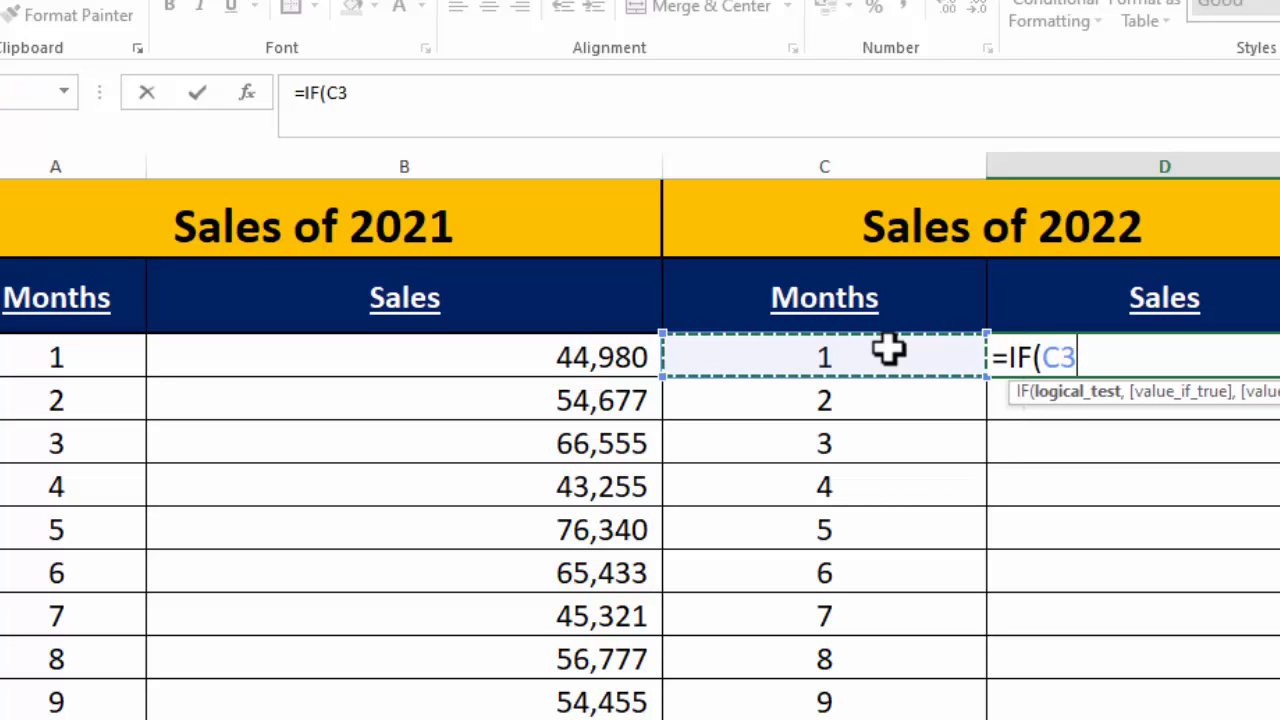
{"action": "type", "text": "="}
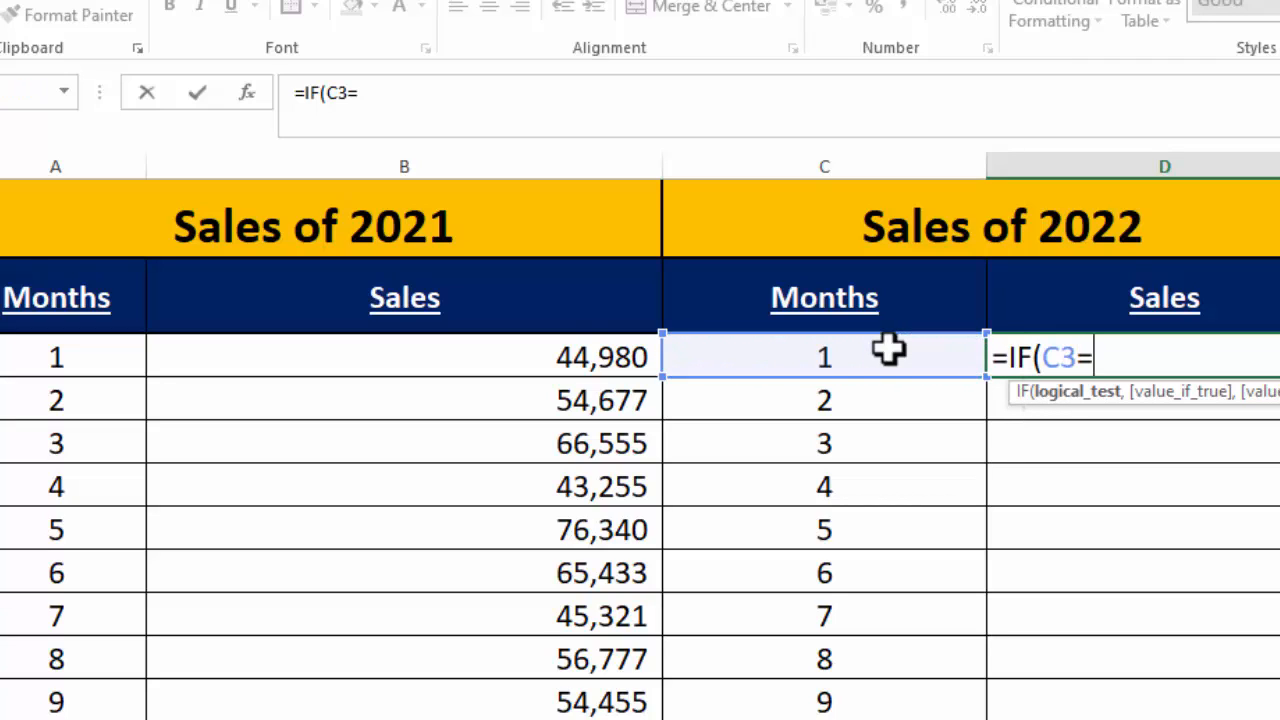
{"action": "type", "text": "\"\","}
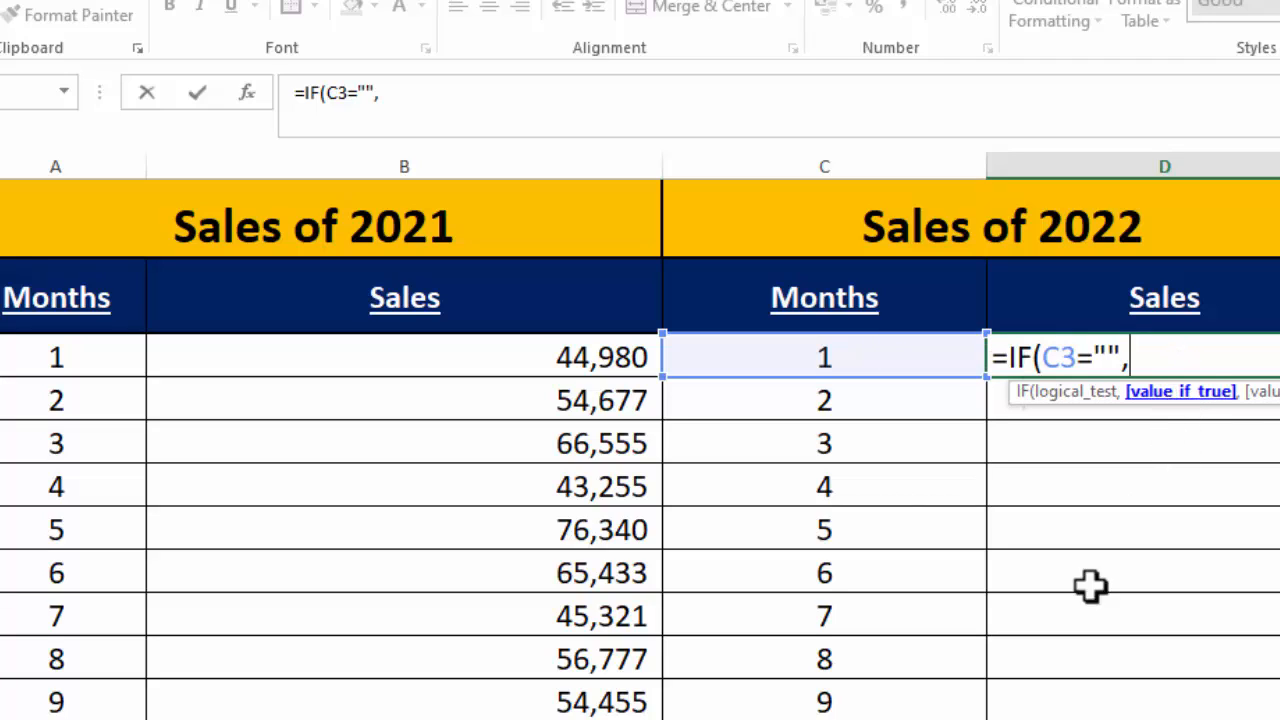
{"action": "type", "text": "\"\""}
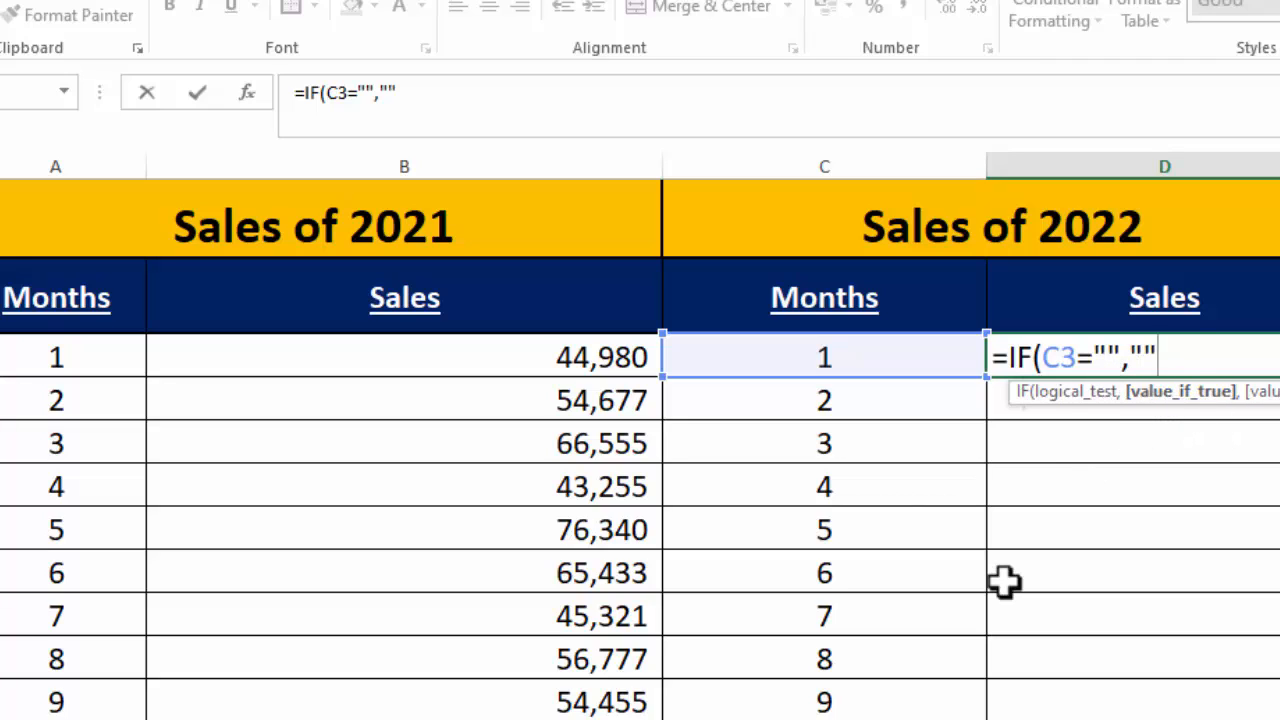
{"action": "type", "text": ","}
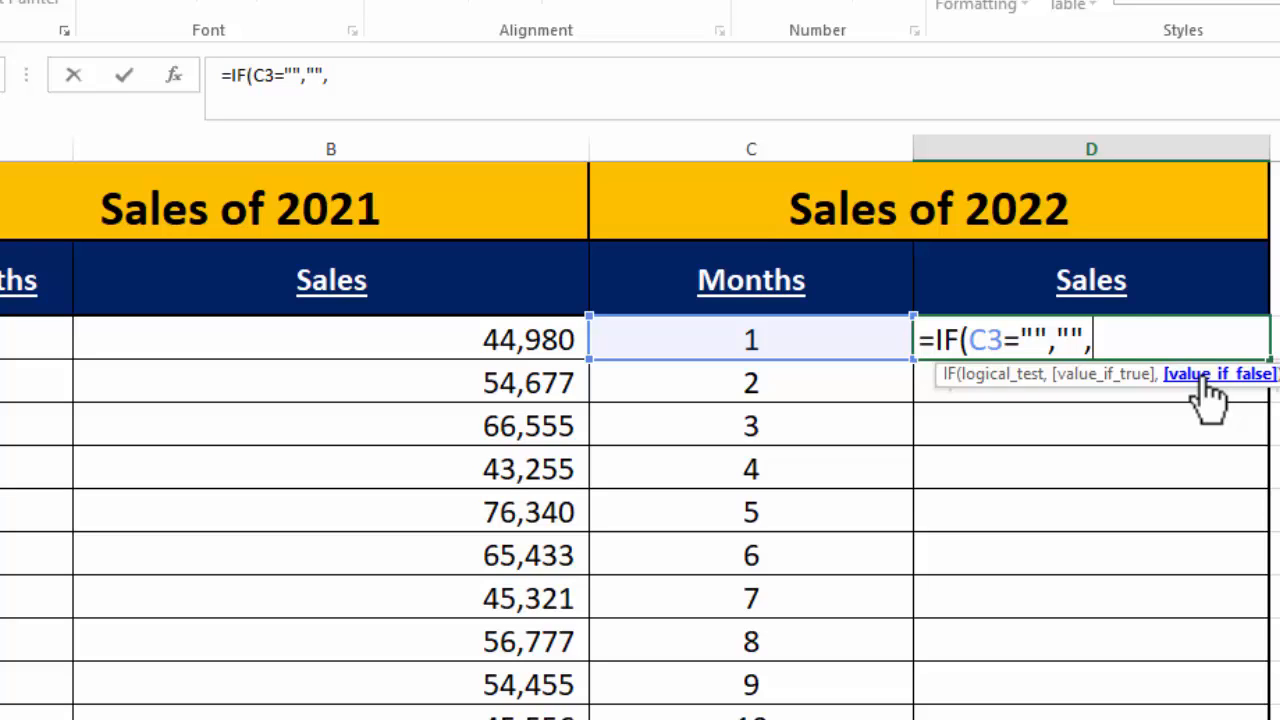
Use FORECAST as the IF formula's false value, with C3 as x and the 2021 sales $B$3:$B$14 as known y's
{"action": "type", "text": "FOR"}
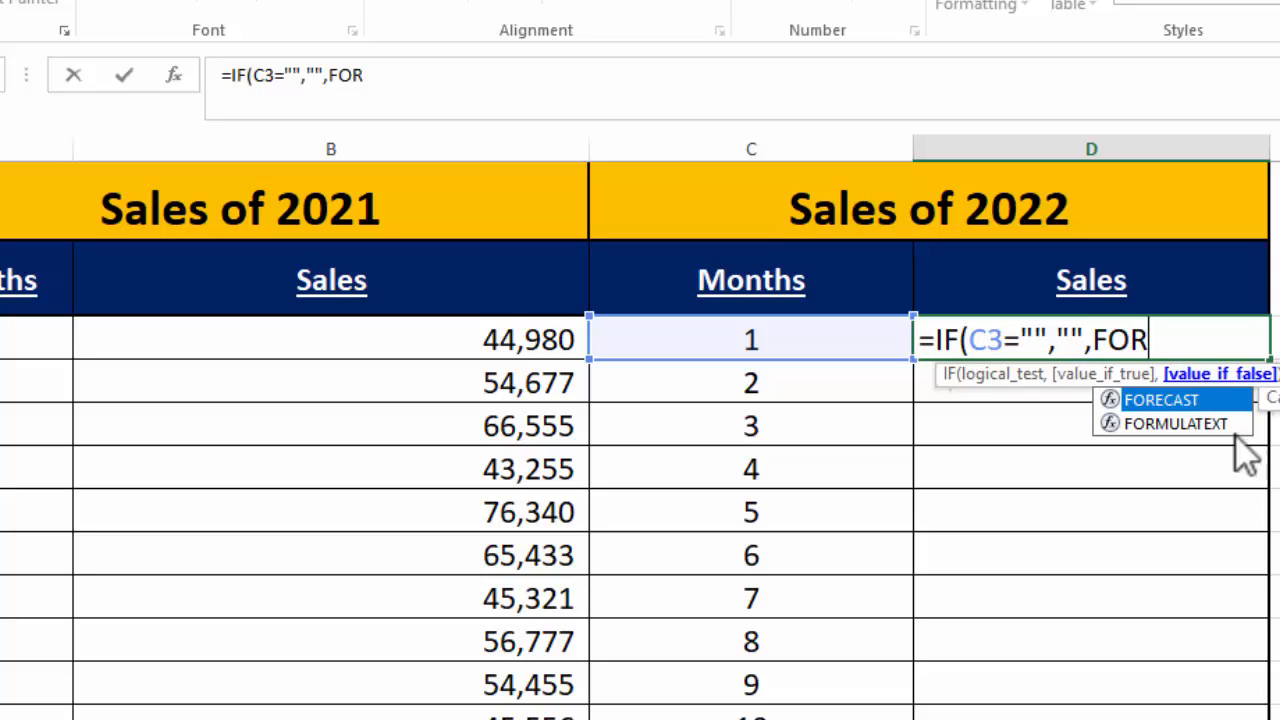
{"action": "double_click", "coordinate": [1160, 404]}
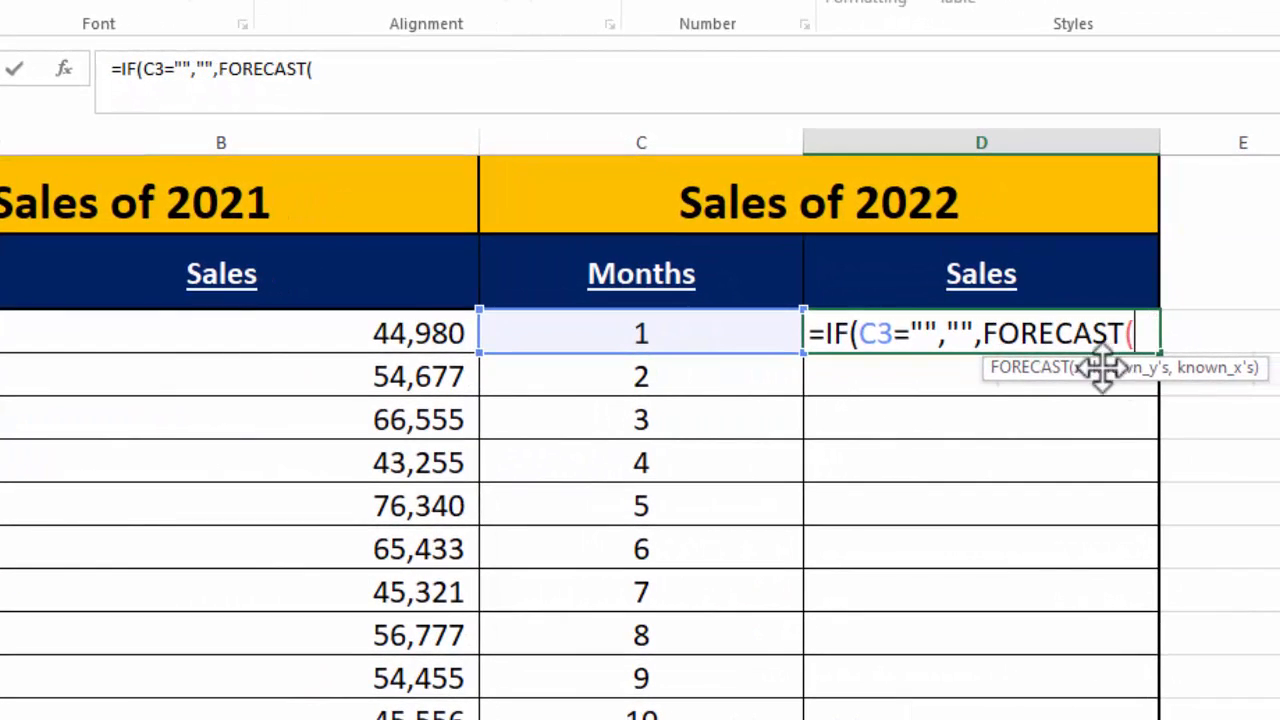
{"action": "left_click", "coordinate": [660, 332]}
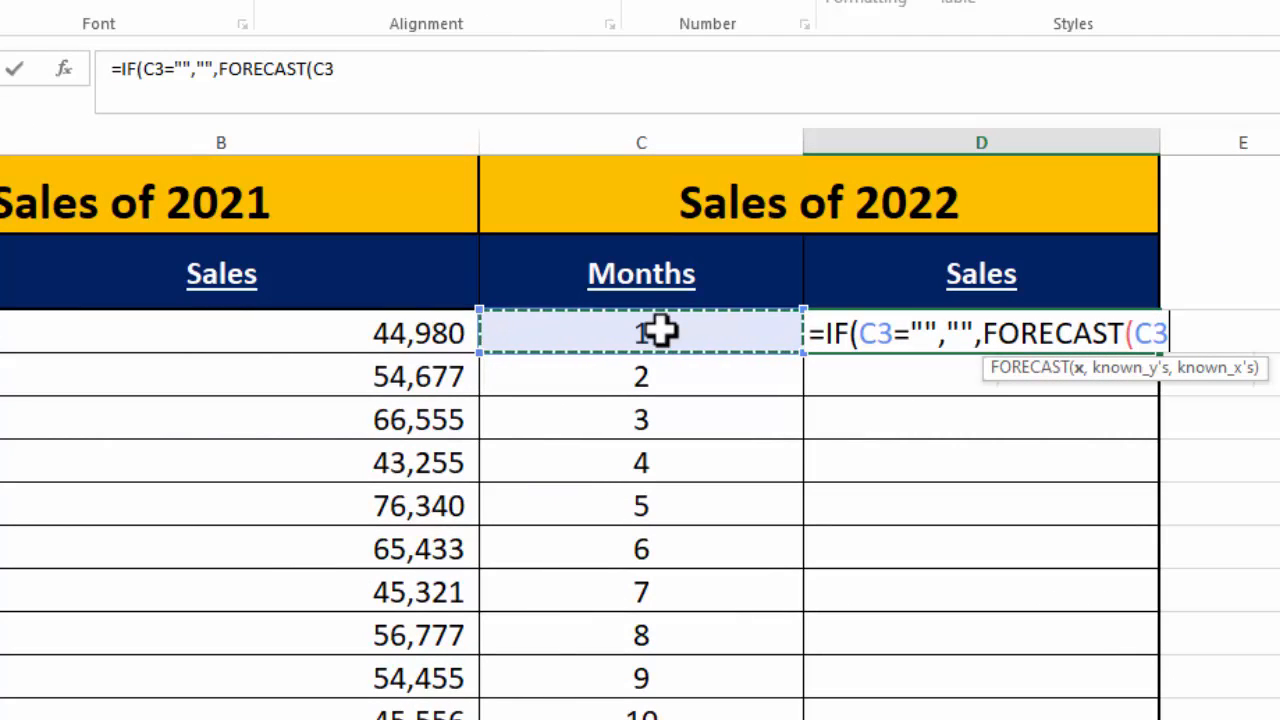
{"action": "type", "text": ","}
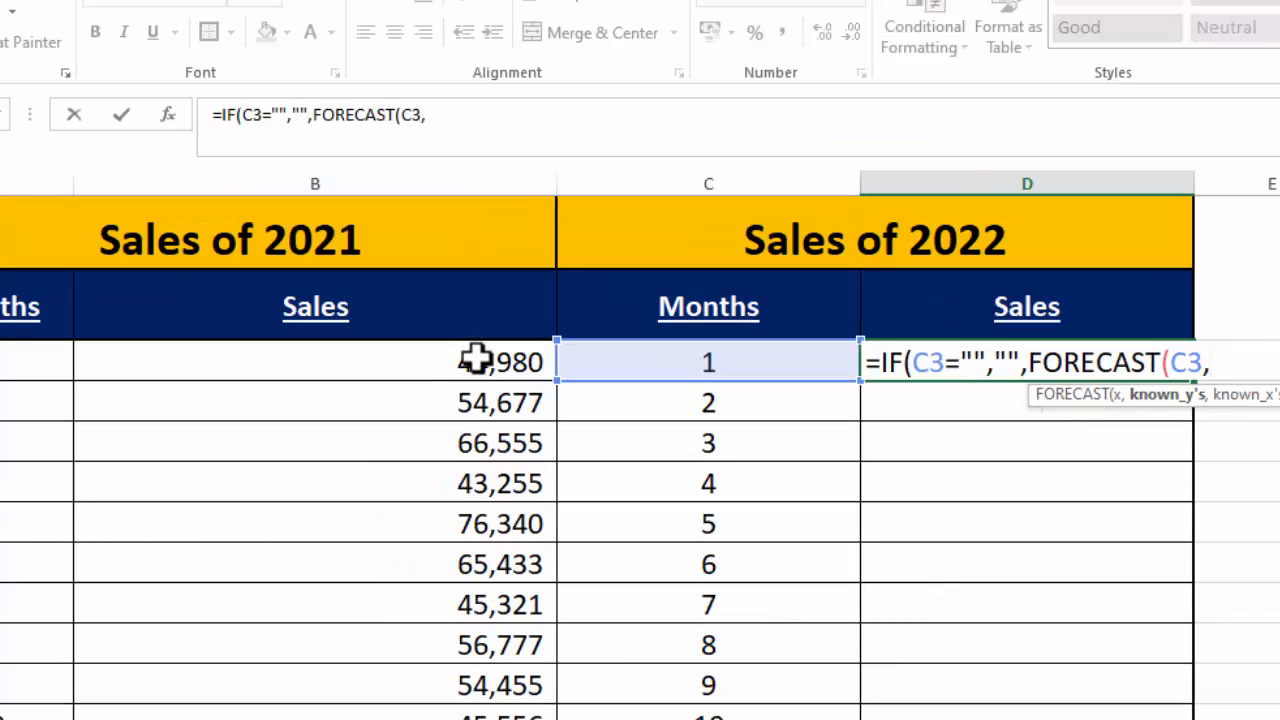
{"action": "left_click_drag", "start_coordinate": [474, 360], "coordinate": [463, 719]}
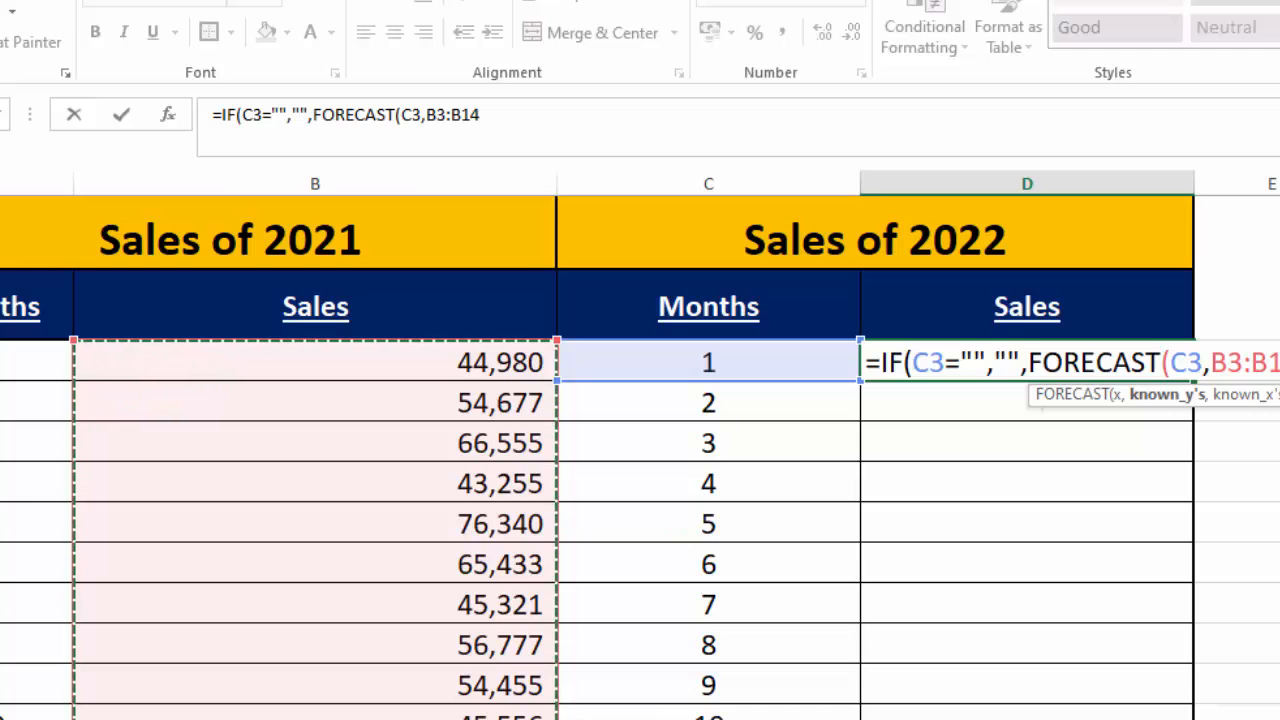
{"action": "key", "text": "F4"}
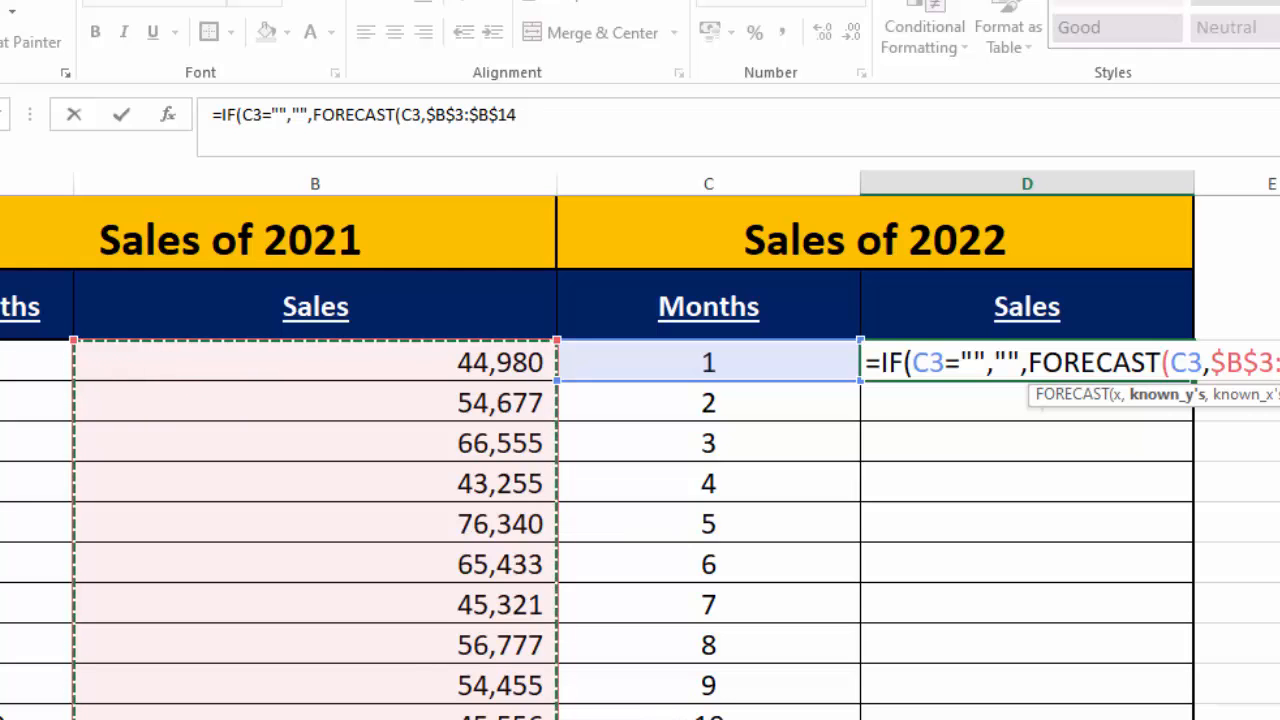
{"action": "type", "text": ","}
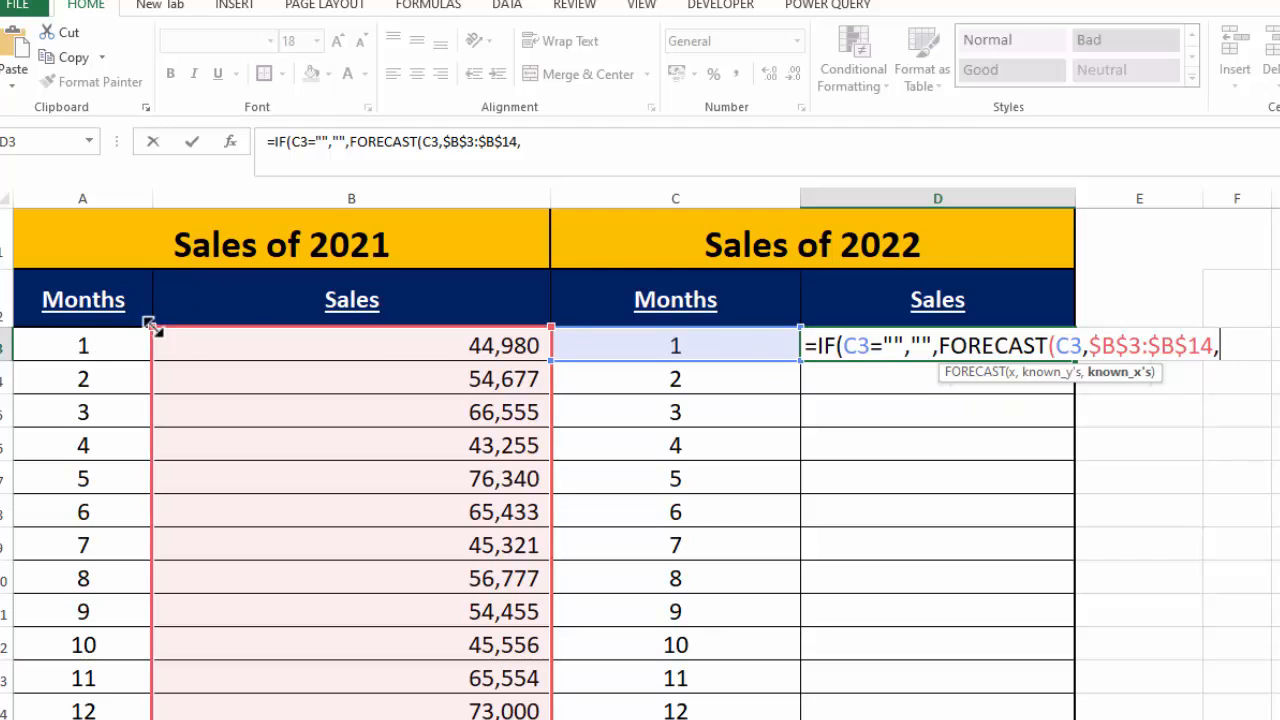
Complete the FORECAST formula with the 2021 months $A$3:$A$14 as known x's, and fill it from D3 down through D14
{"action": "left_click_drag", "start_coordinate": [119, 343], "coordinate": [105, 700]}
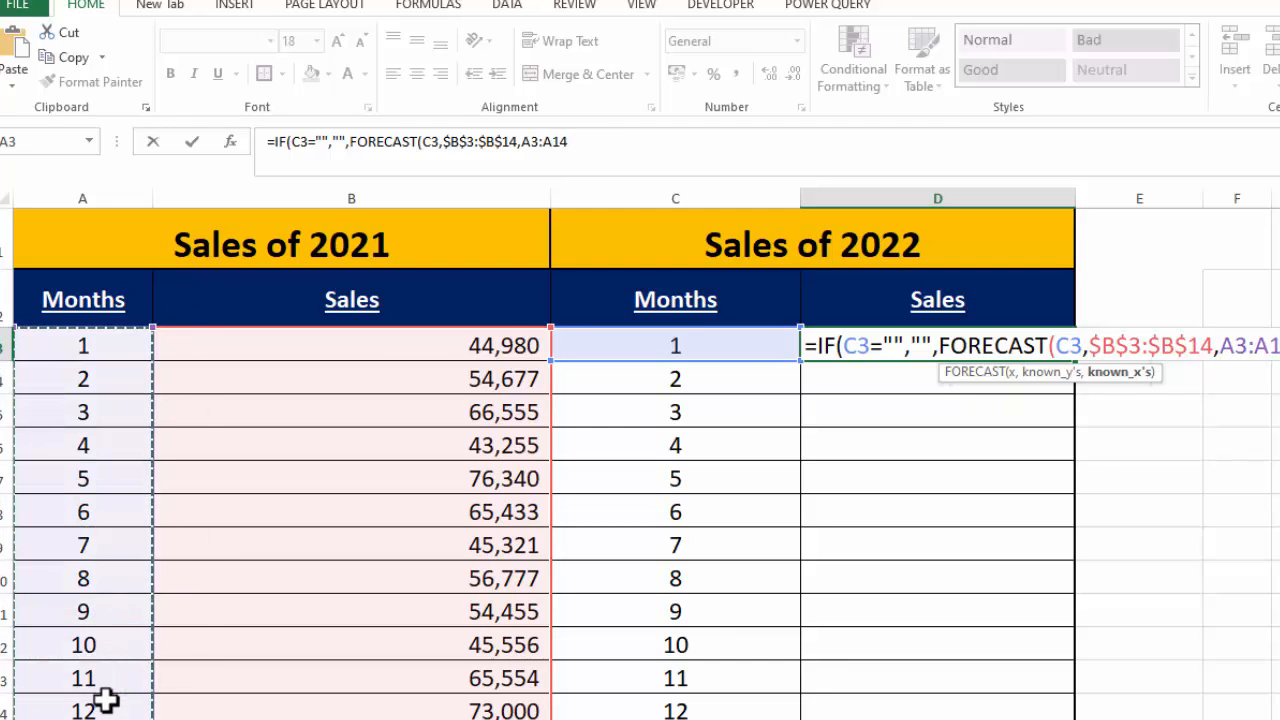
{"action": "key", "text": "F4"}
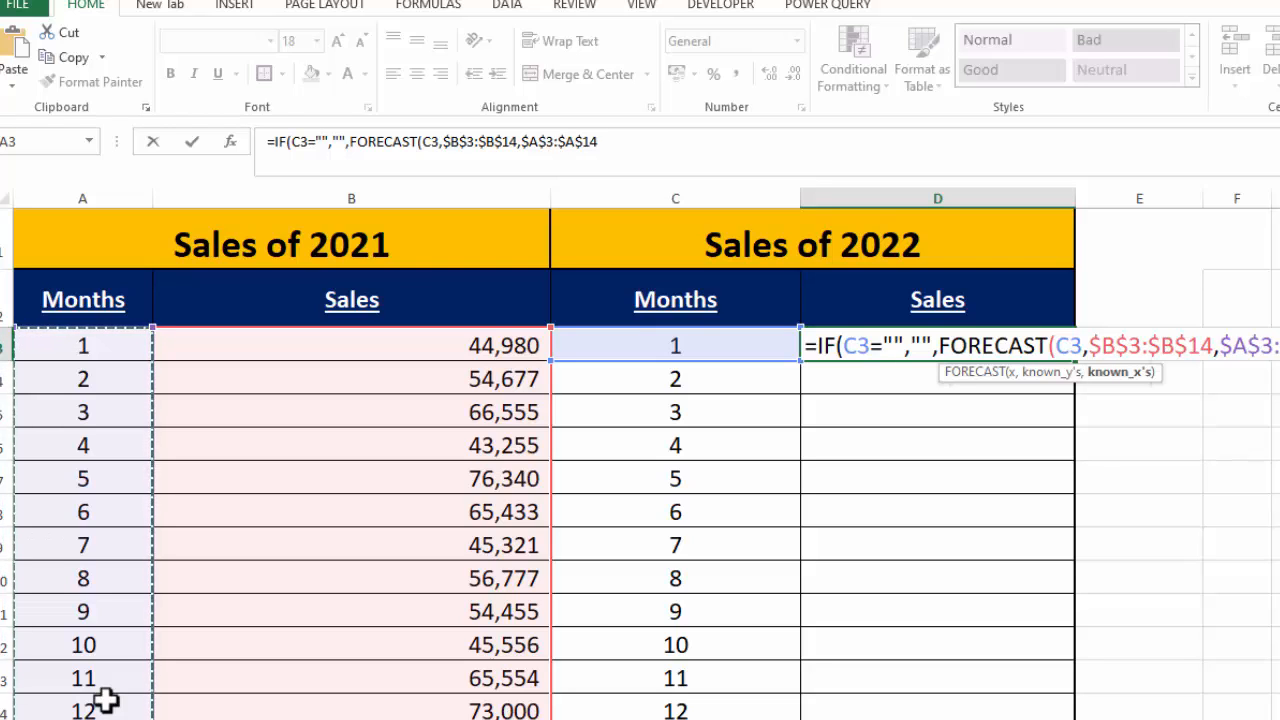
{"action": "type", "text": ")"}
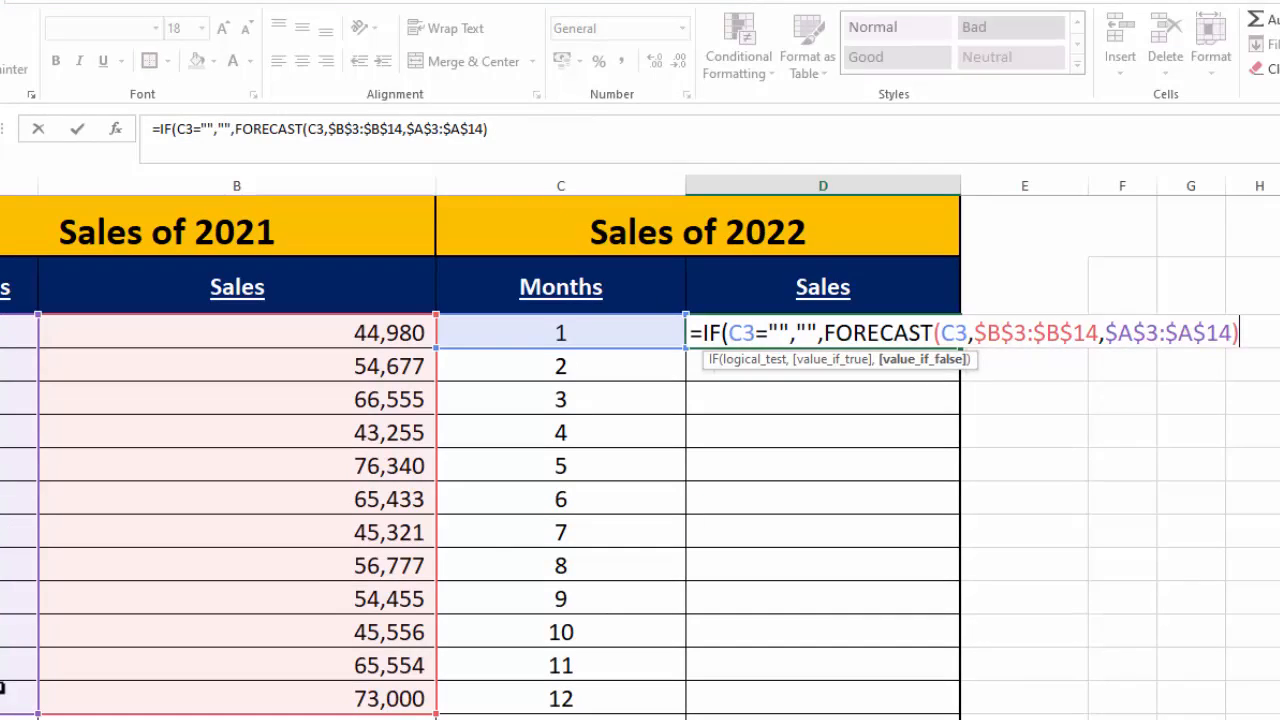
{"action": "type", "text": ")"}
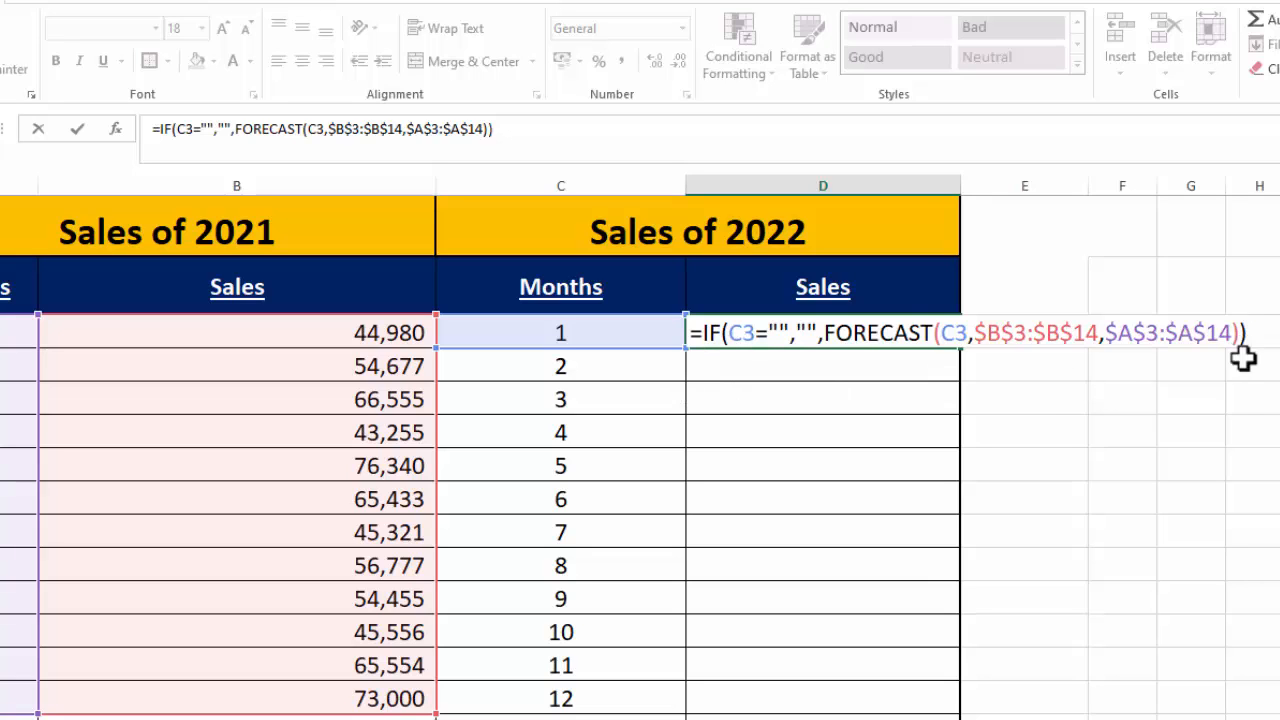
{"action": "key", "text": "Return"}
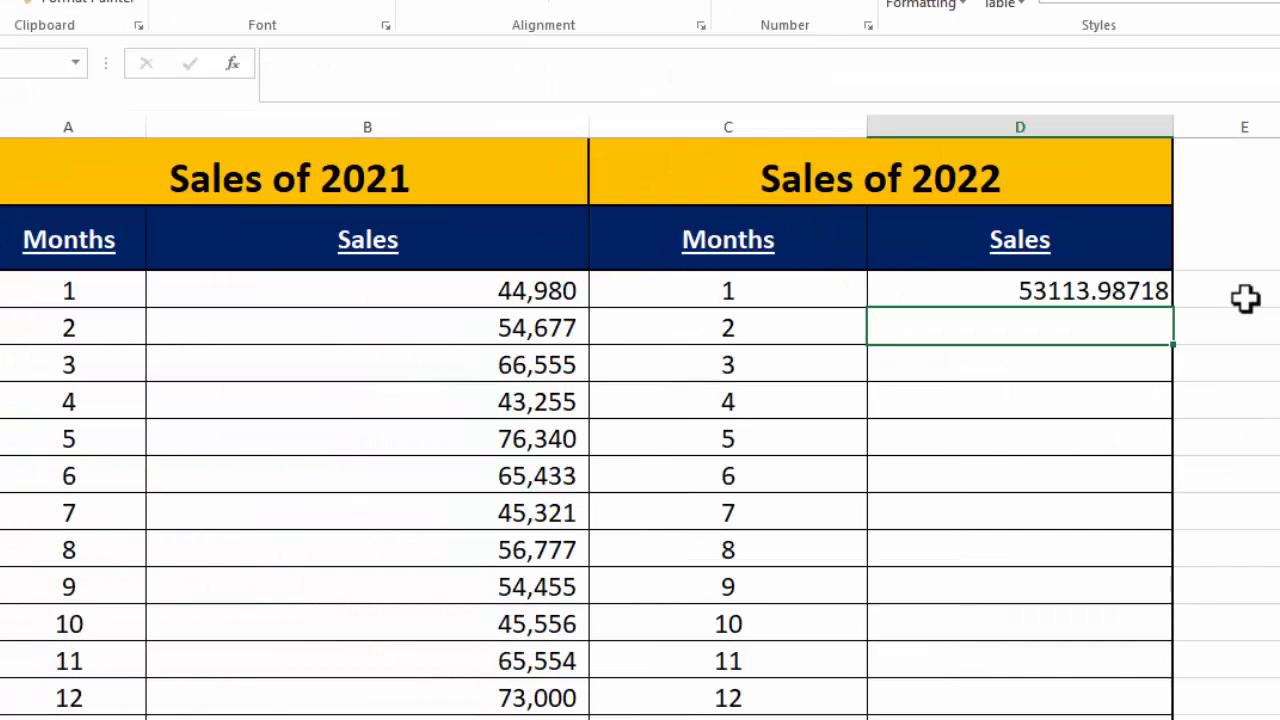
{"action": "left_click", "coordinate": [1115, 296]}
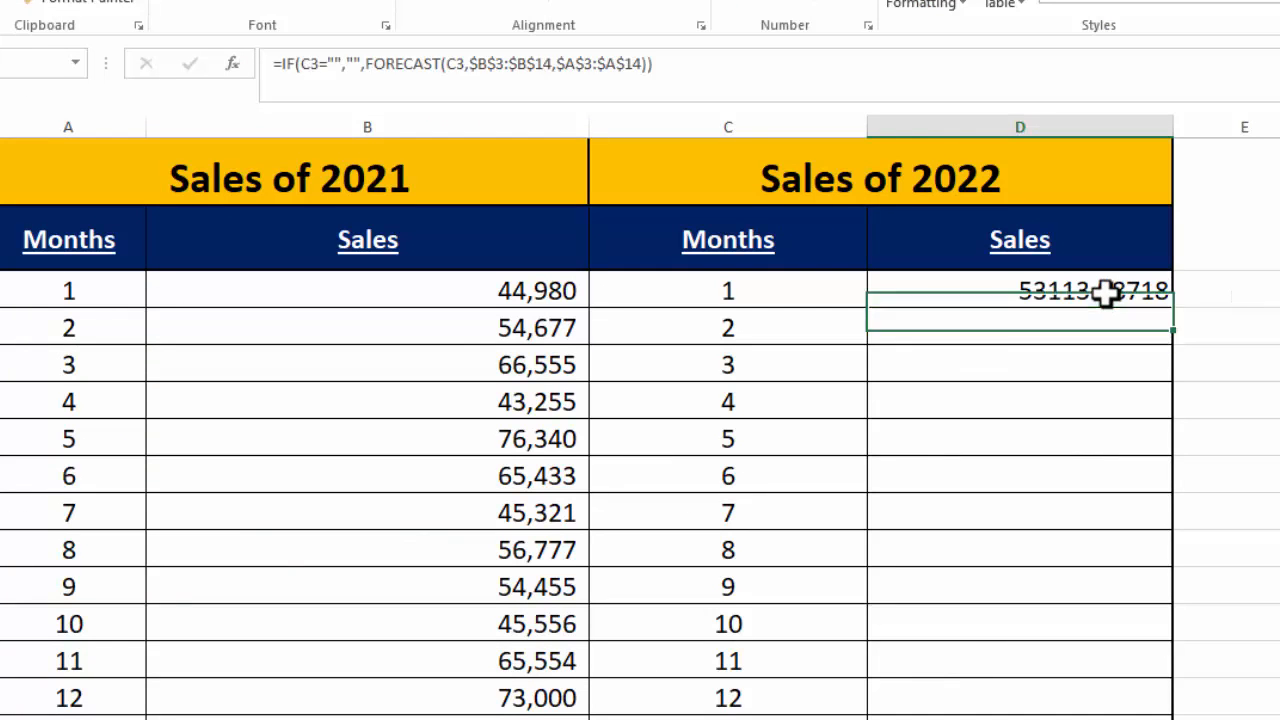
{"action": "left_click_drag", "start_coordinate": [1174, 312], "coordinate": [1150, 718]}
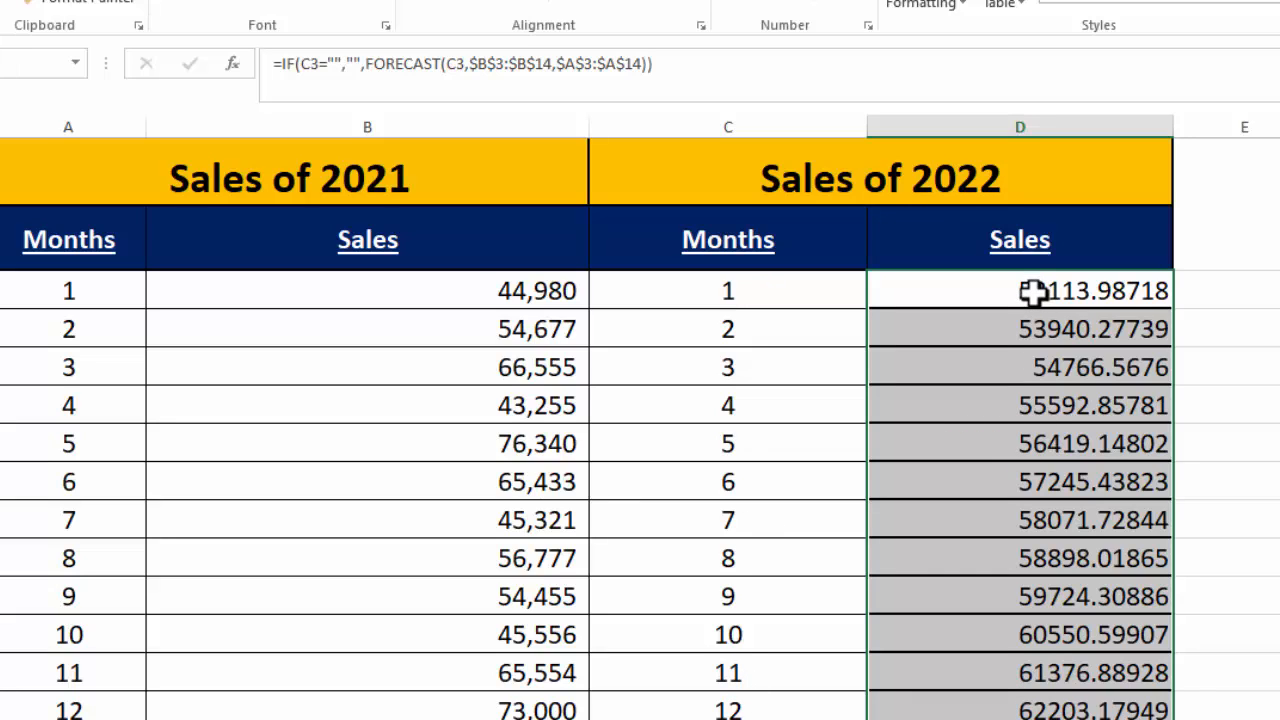
Wrap the whole IF formula in D3 in ROUNDUP with 0 digits
{"action": "left_click", "coordinate": [1113, 290]}
{"action": "double_click", "coordinate": [1113, 290]}
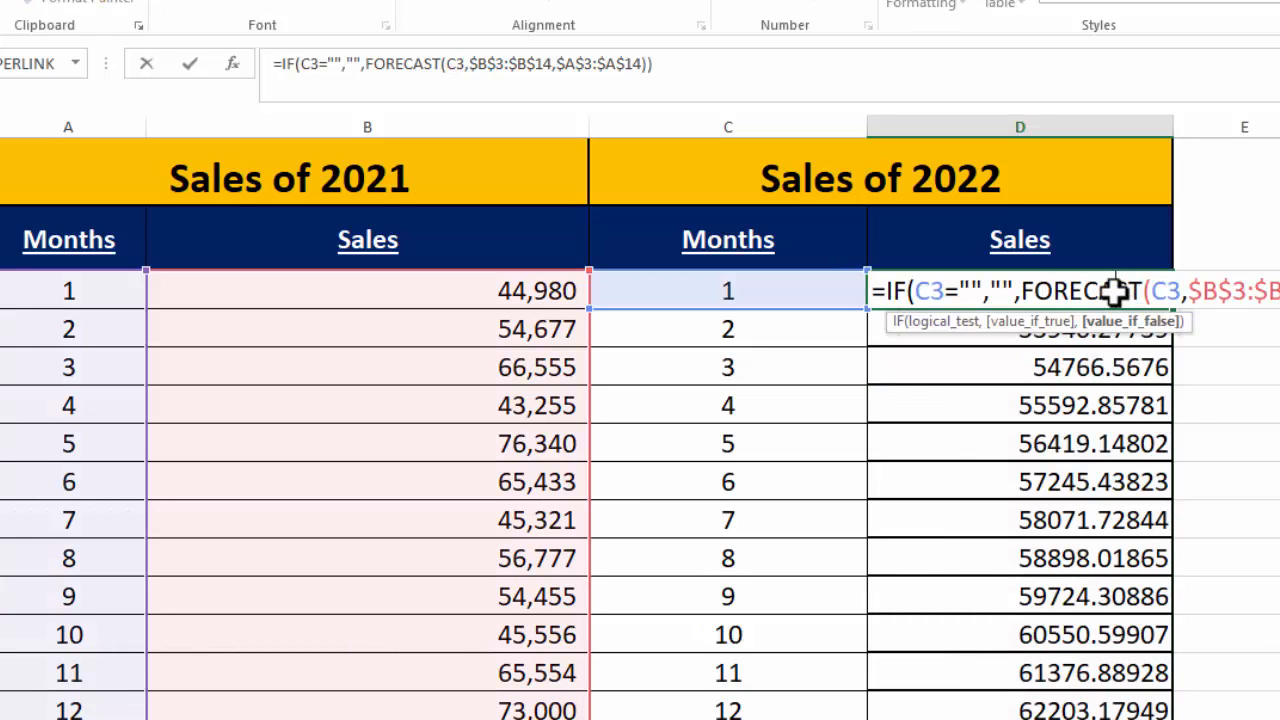
{"action": "left_click", "coordinate": [893, 296]}
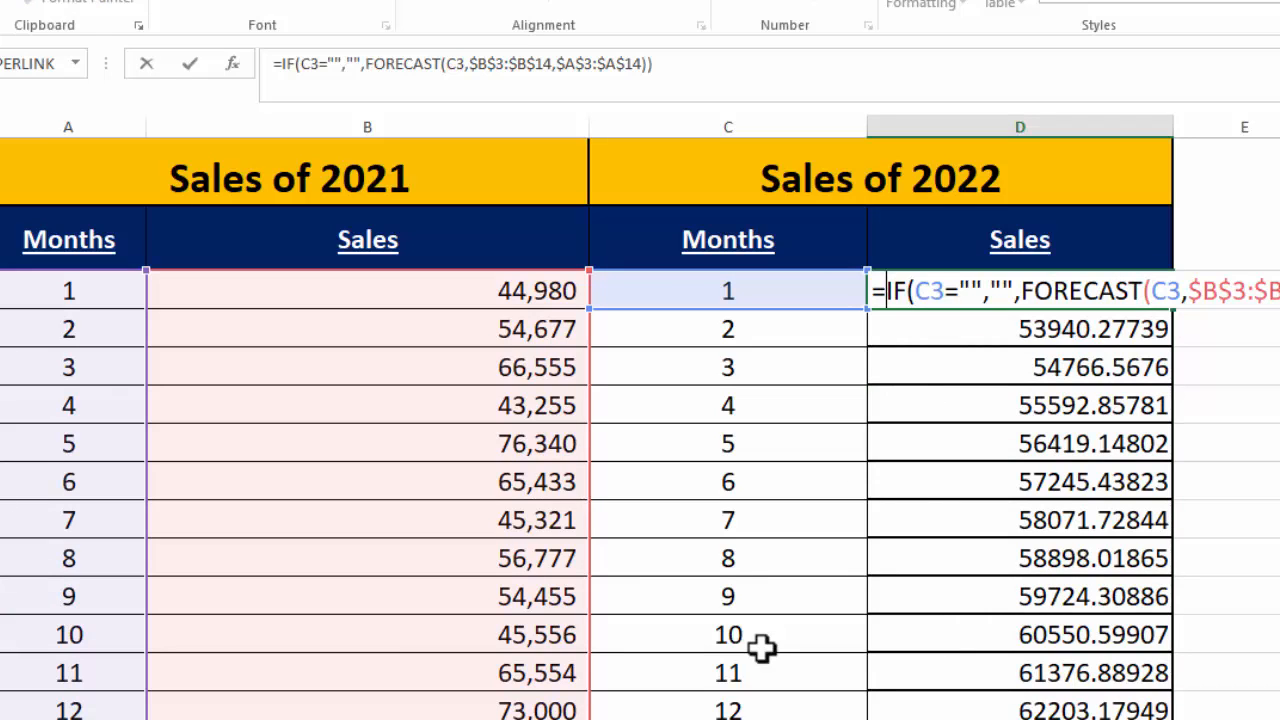
{"action": "type", "text": "ROU"}
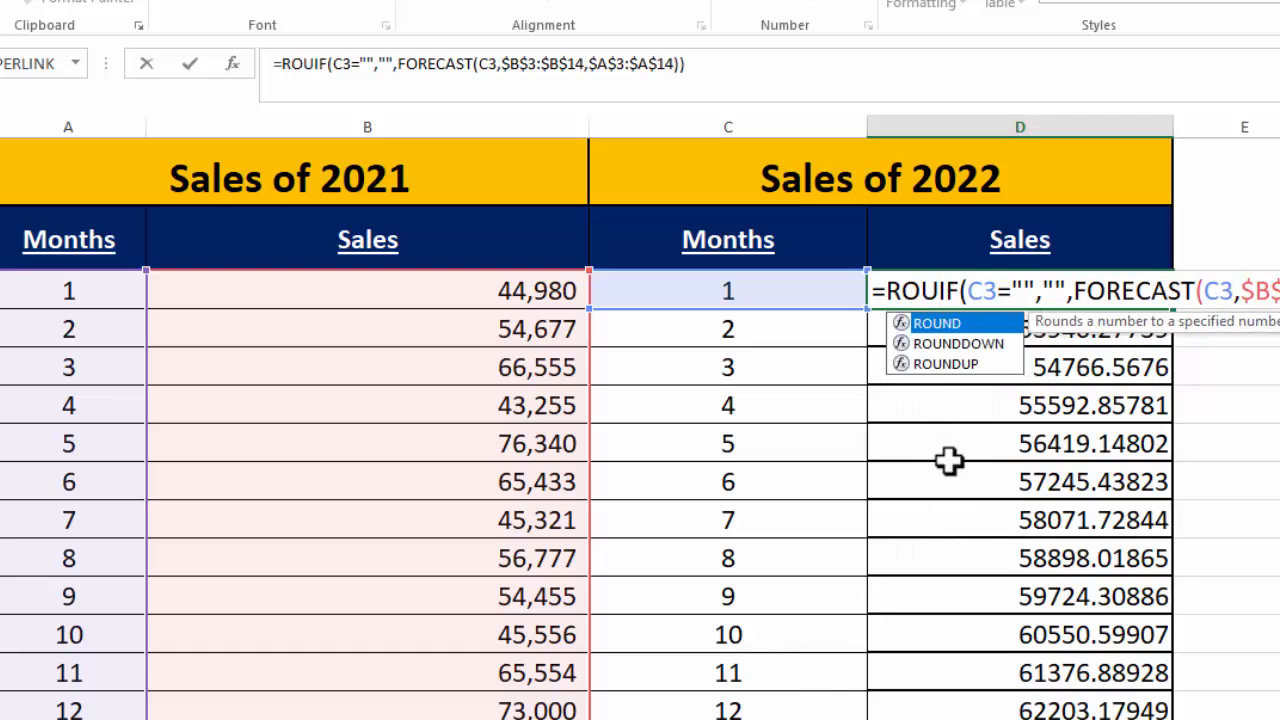
{"action": "double_click", "coordinate": [946, 364]}
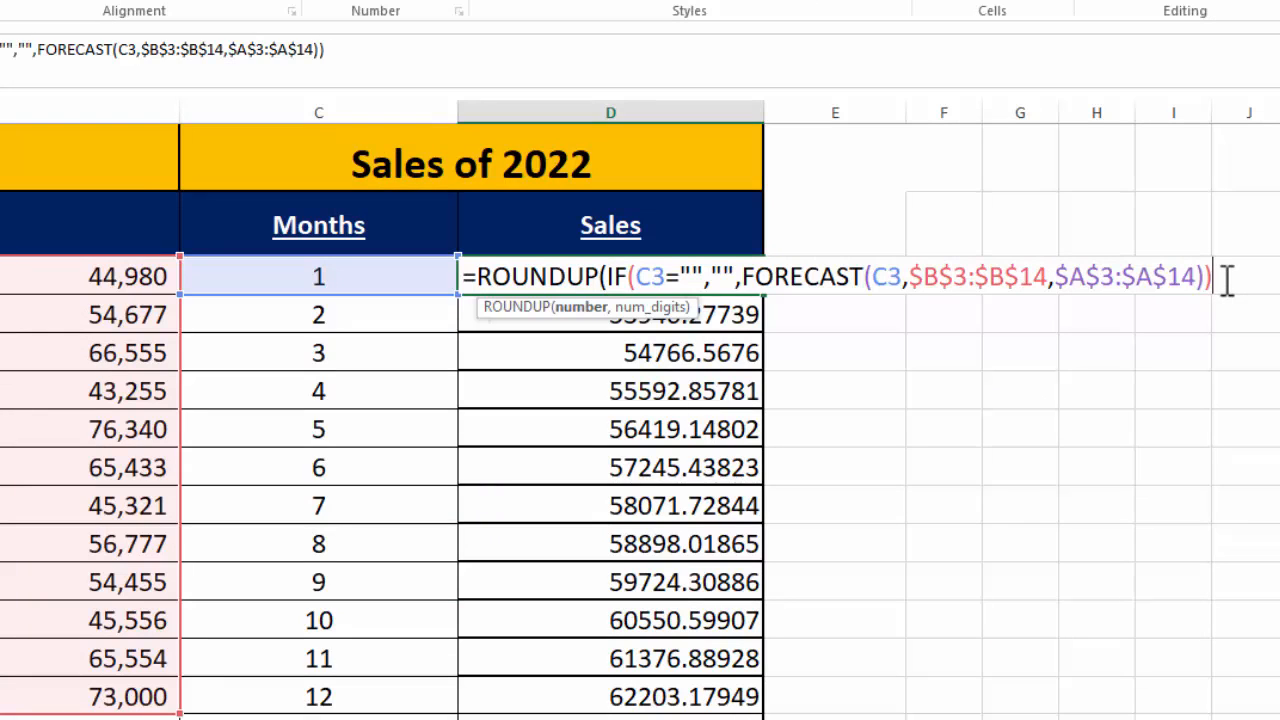
{"action": "type", "text": ","}
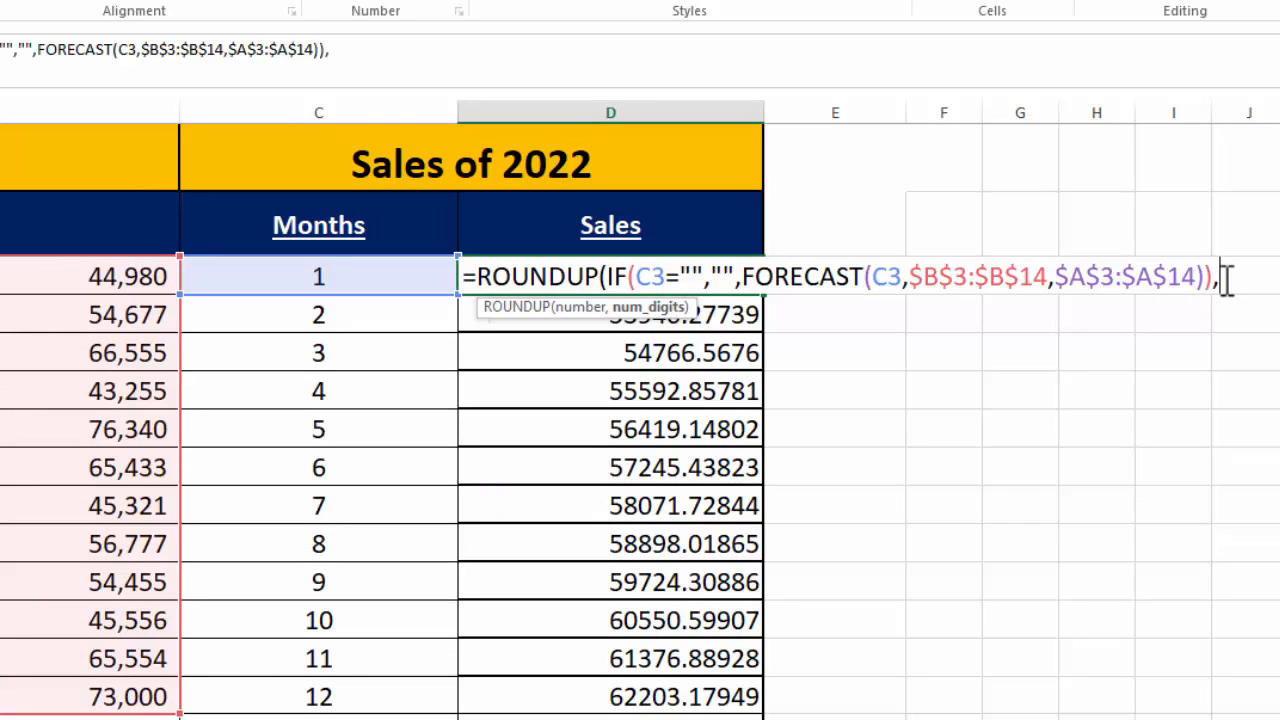
{"action": "type", "text": "0)"}
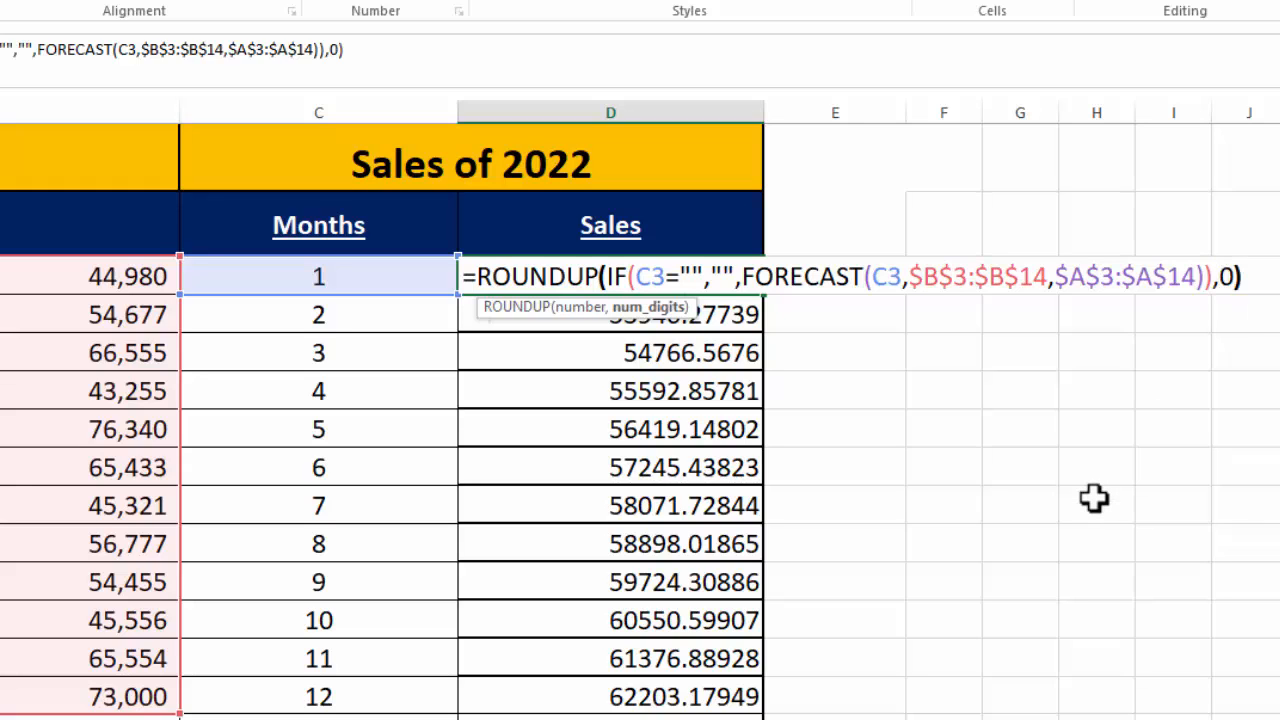
{"action": "key", "text": "Return"}
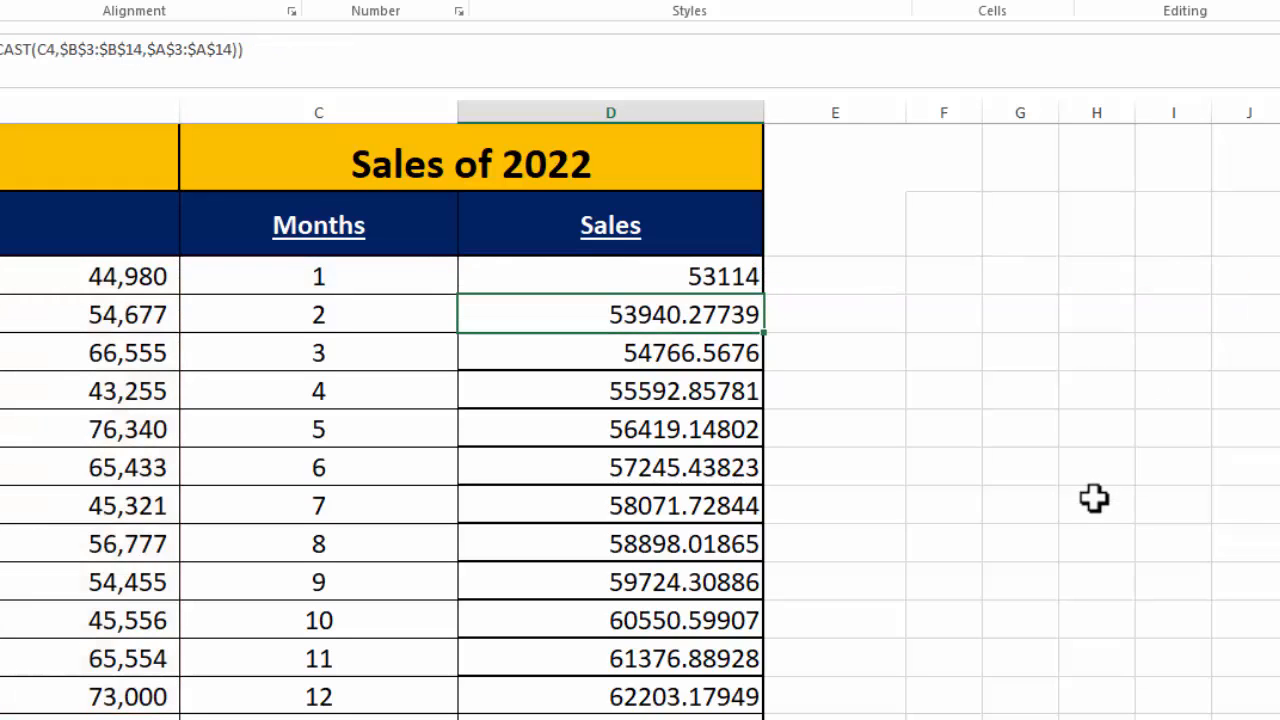
Copy the rounded forecast formula from D3 down through D14
{"action": "left_click", "coordinate": [711, 273]}
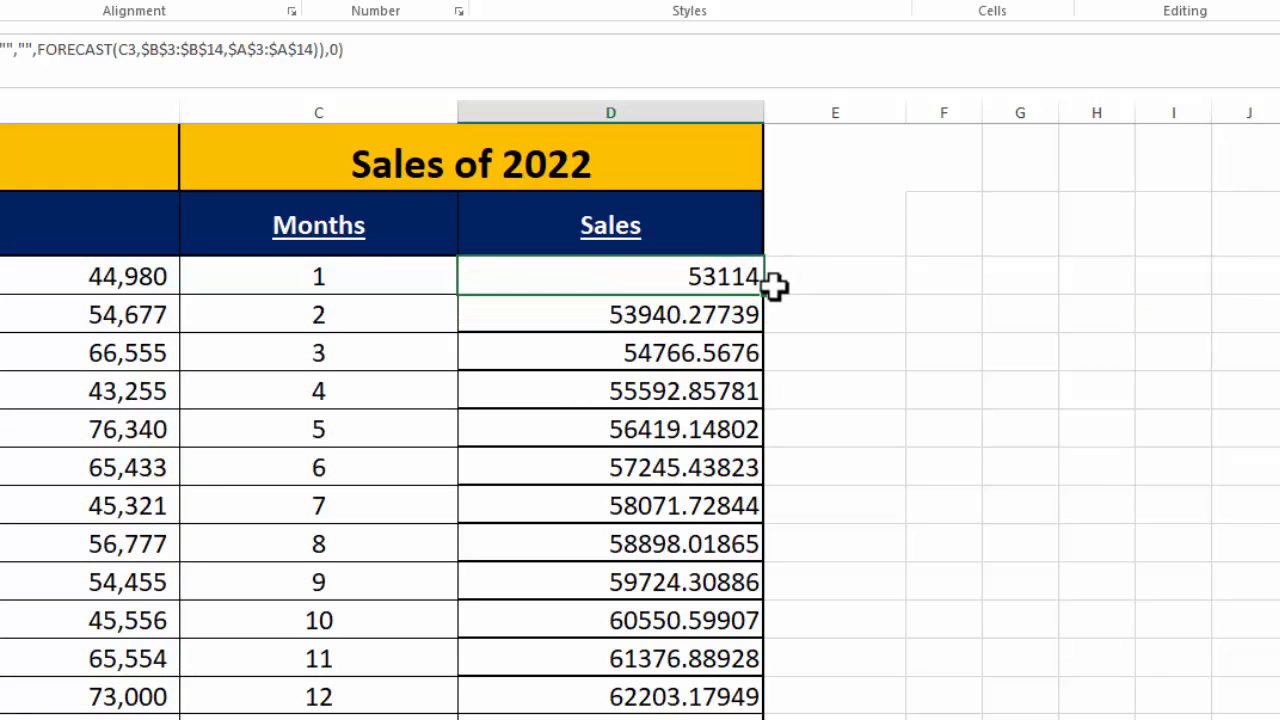
{"action": "left_click_drag", "start_coordinate": [770, 296], "coordinate": [741, 703]}
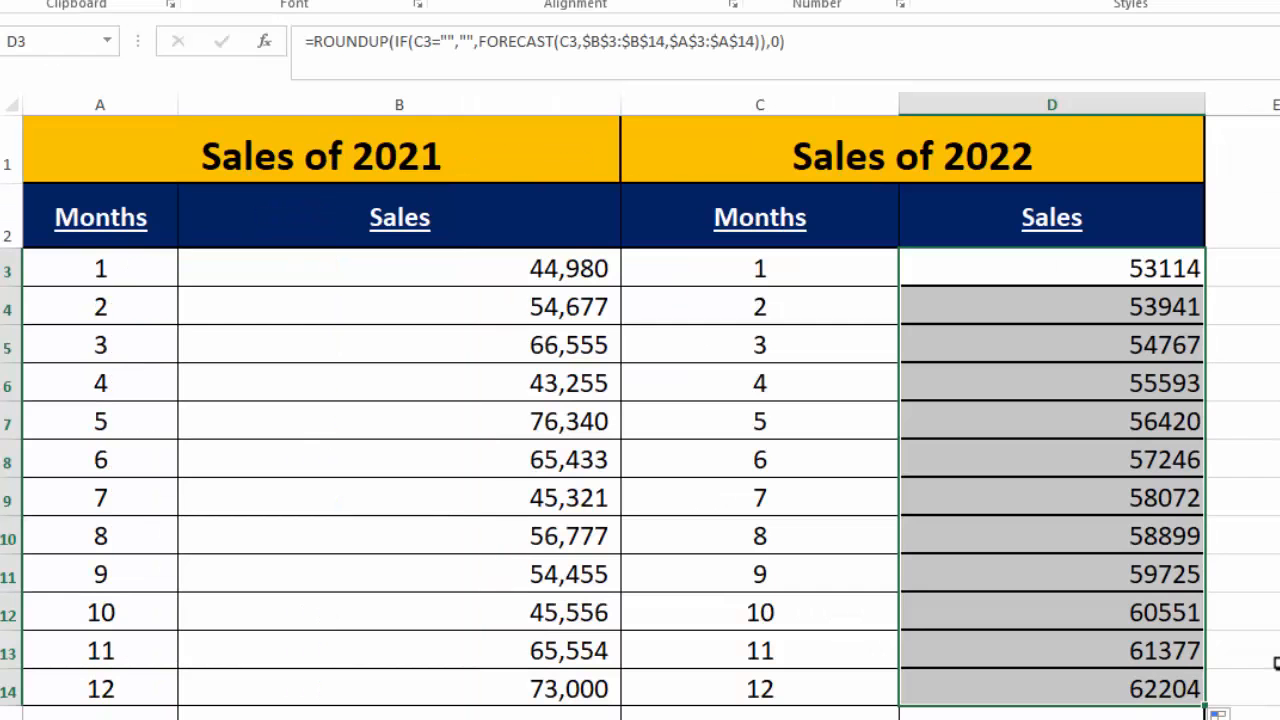
{"action": "left_click", "coordinate": [1276, 663]}
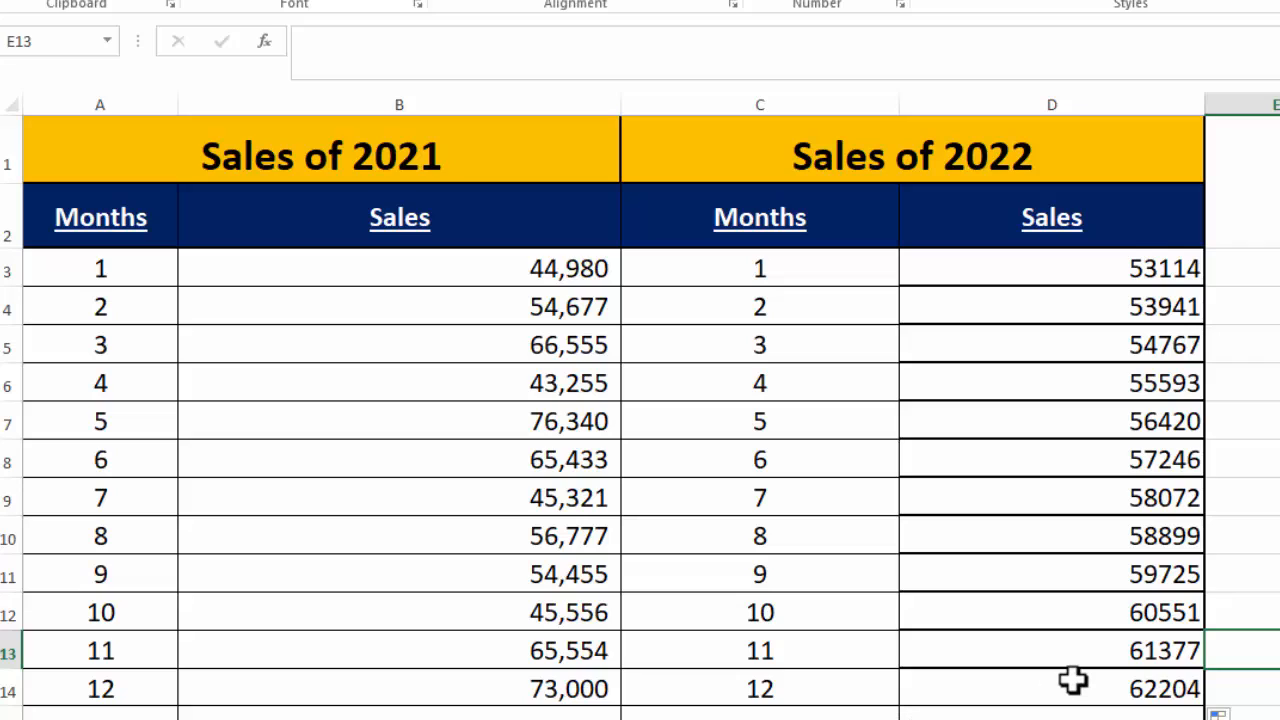
Total the 2021 sales in B15 with =SUM(B3:B14)
{"action": "left_click", "coordinate": [517, 712]}
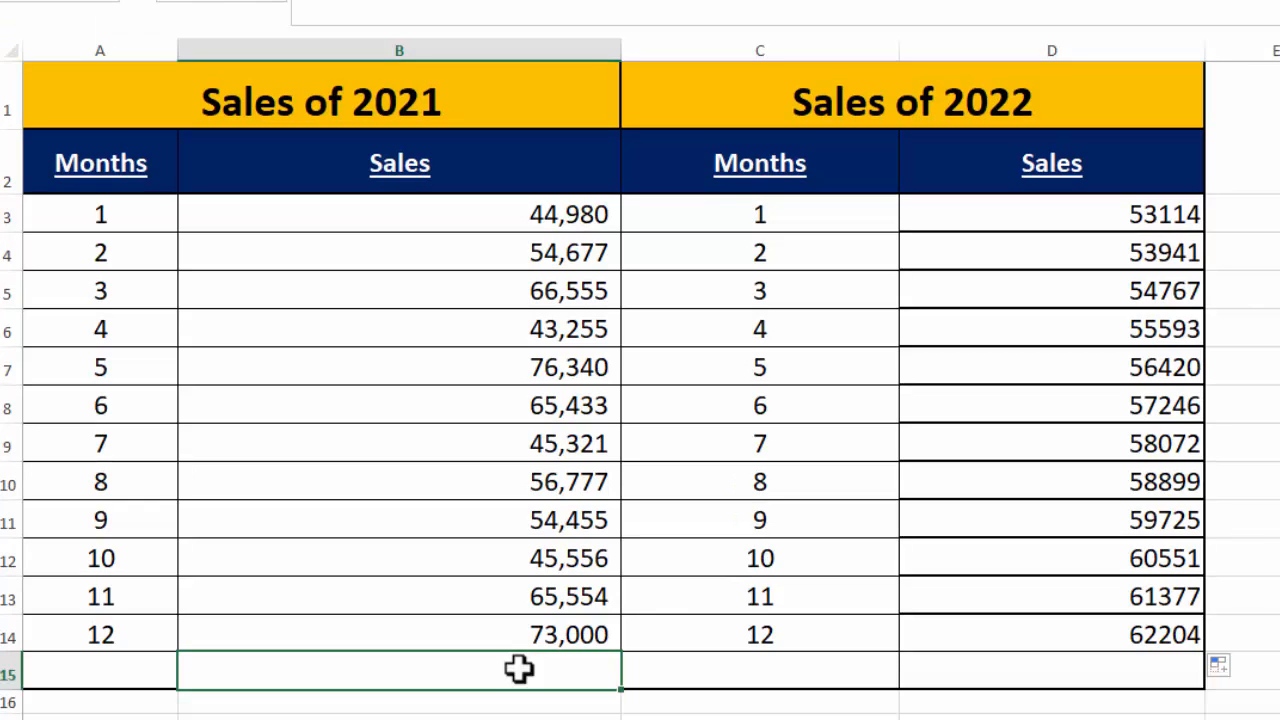
{"action": "key", "text": "alt+equal"}
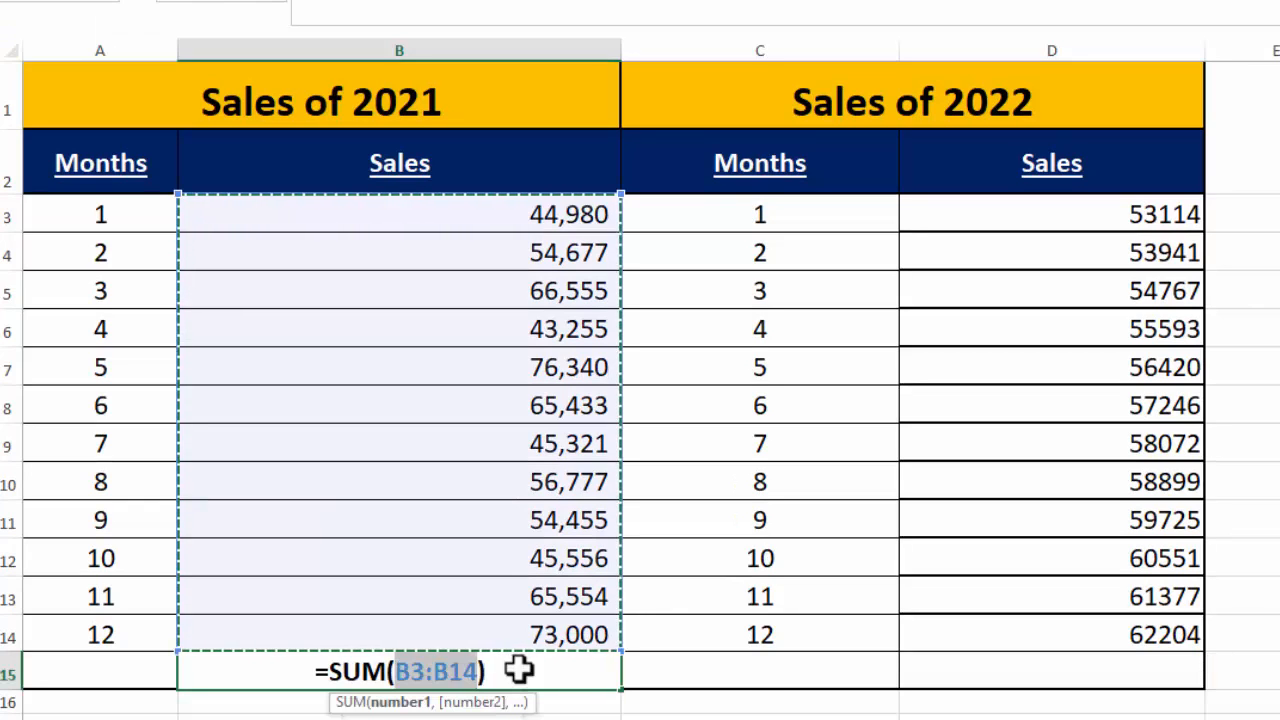
{"action": "key", "text": "Return"}
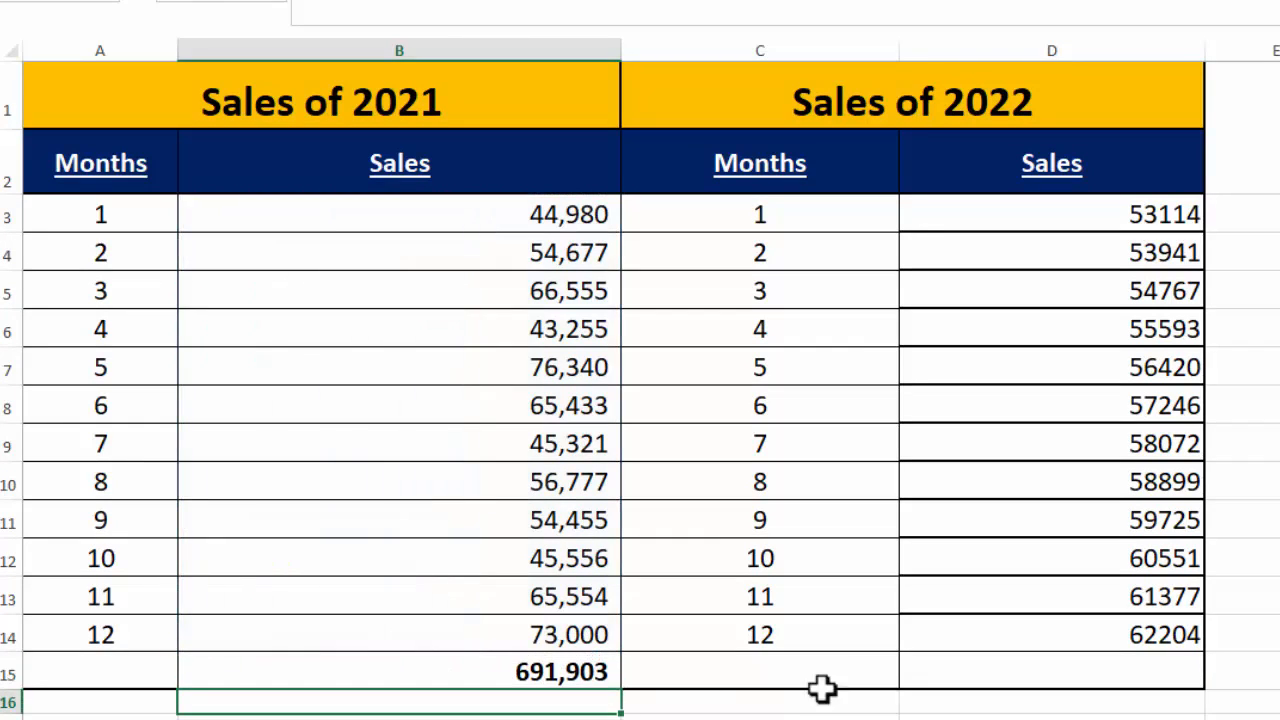
Total the 2022 forecast sales in D15 with AutoSum and make the result bold
{"action": "left_click", "coordinate": [1124, 657]}
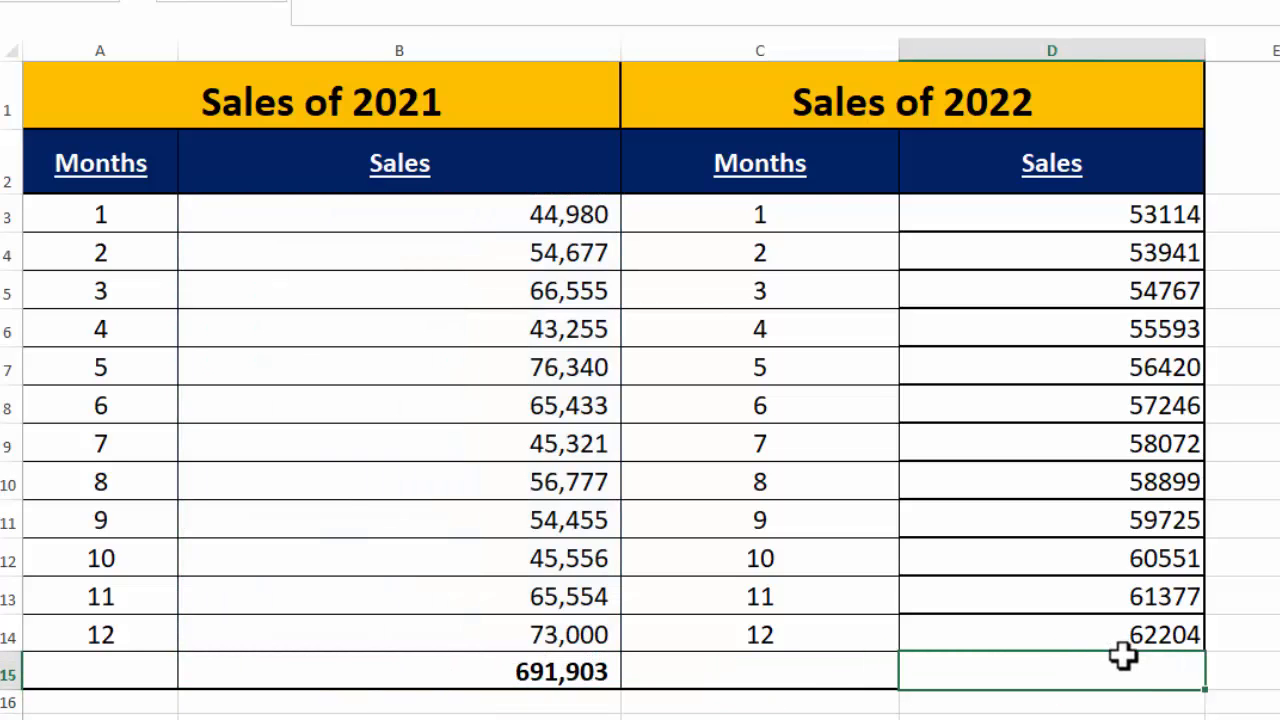
{"action": "key", "text": "alt+equal"}
{"action": "key", "text": "Return"}
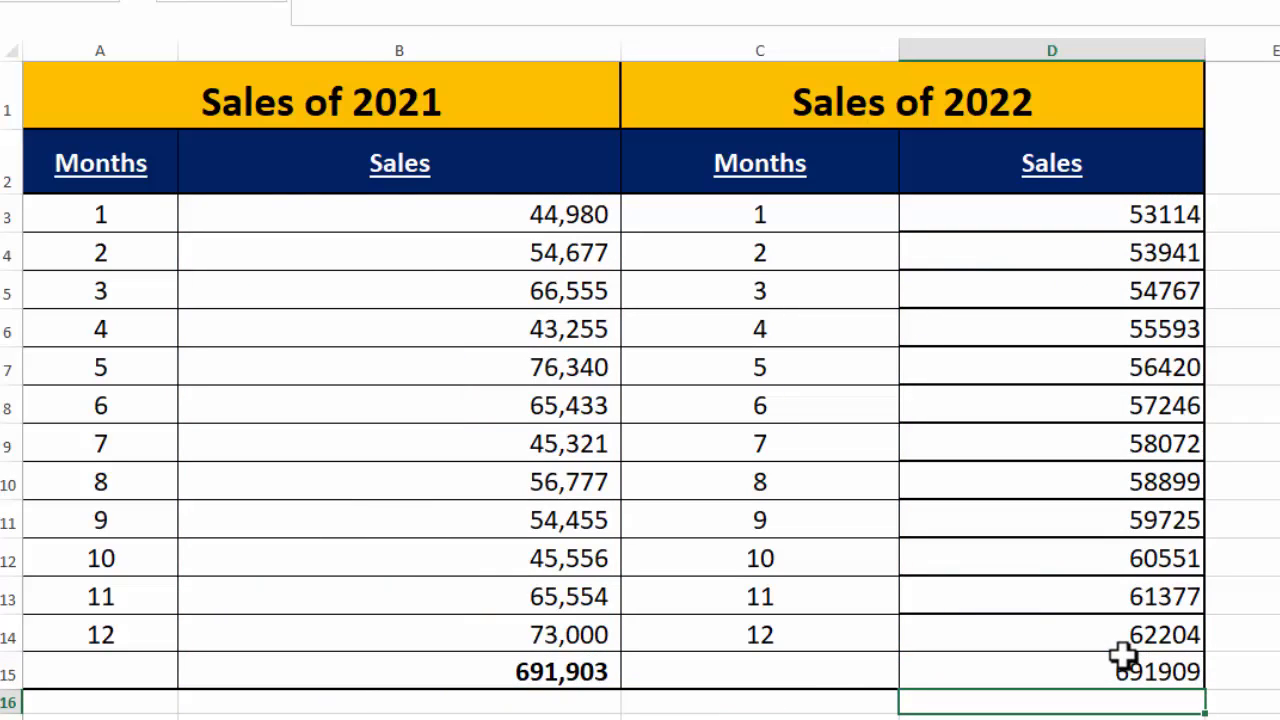
{"action": "left_click", "coordinate": [1072, 668]}
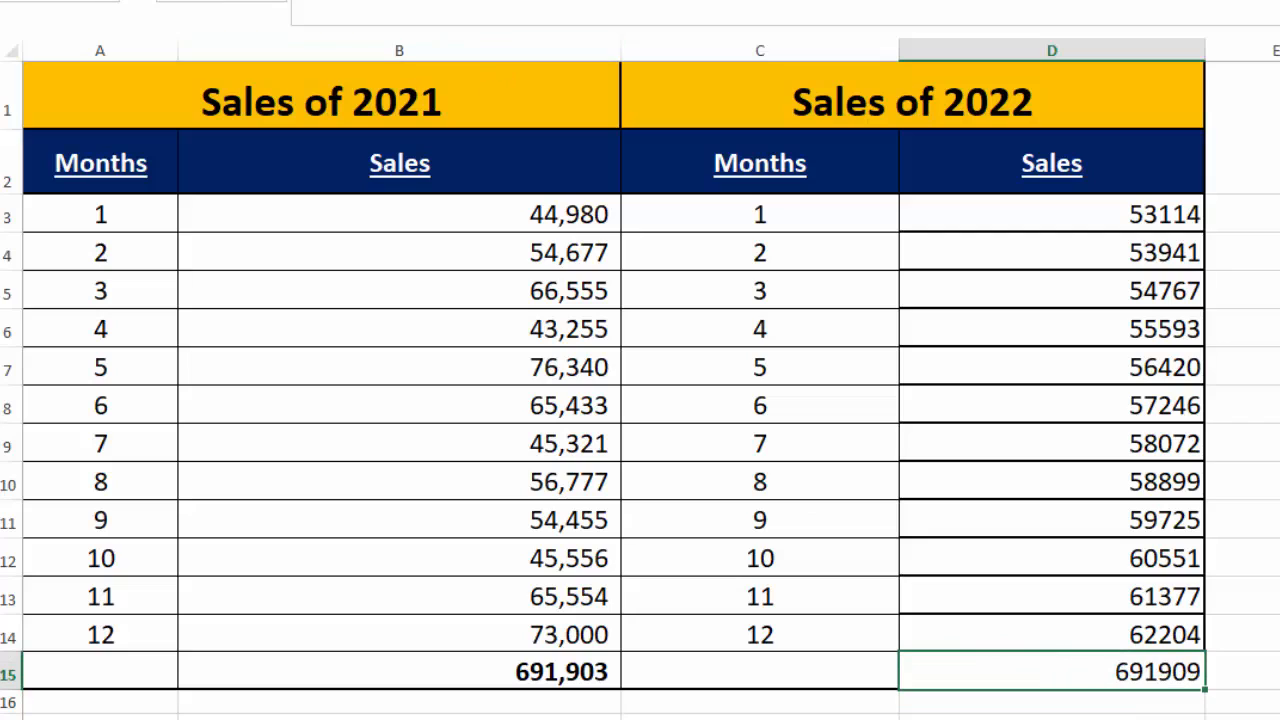
{"action": "key", "text": "ctrl+b"}
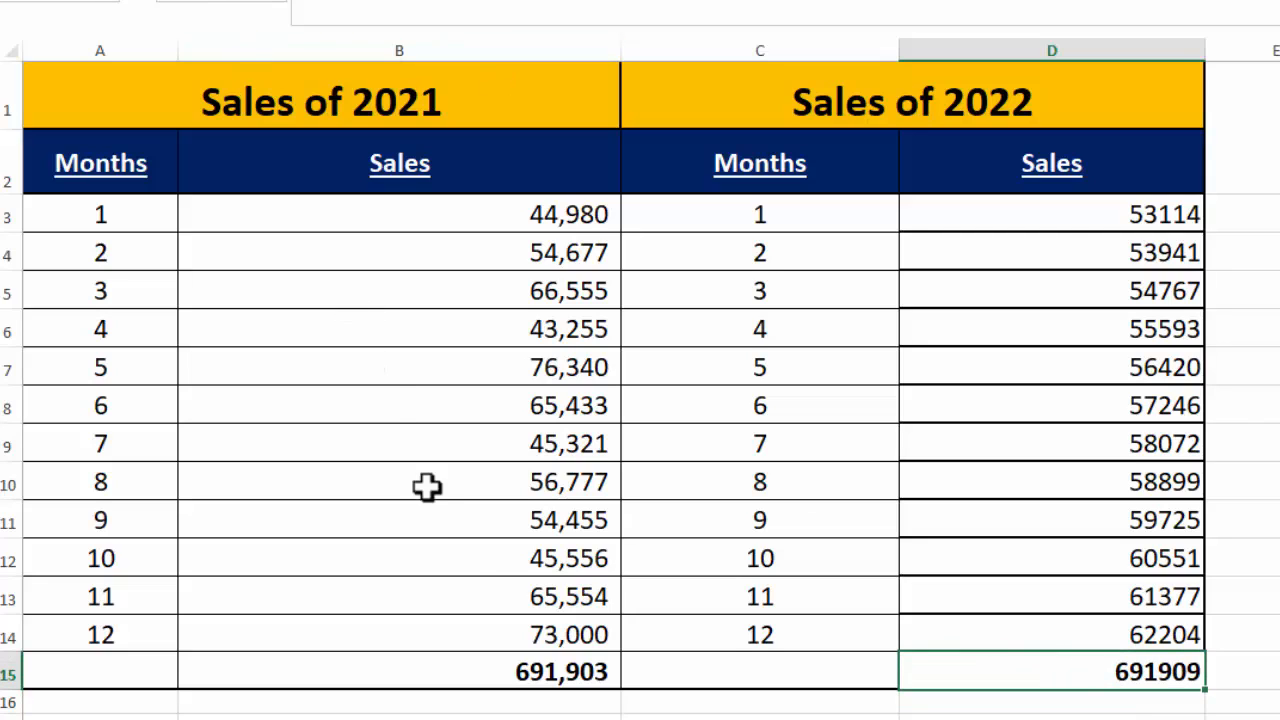
Label the totals row by entering "Total" in C15 and "total" in A15
{"action": "left_click", "coordinate": [820, 658]}
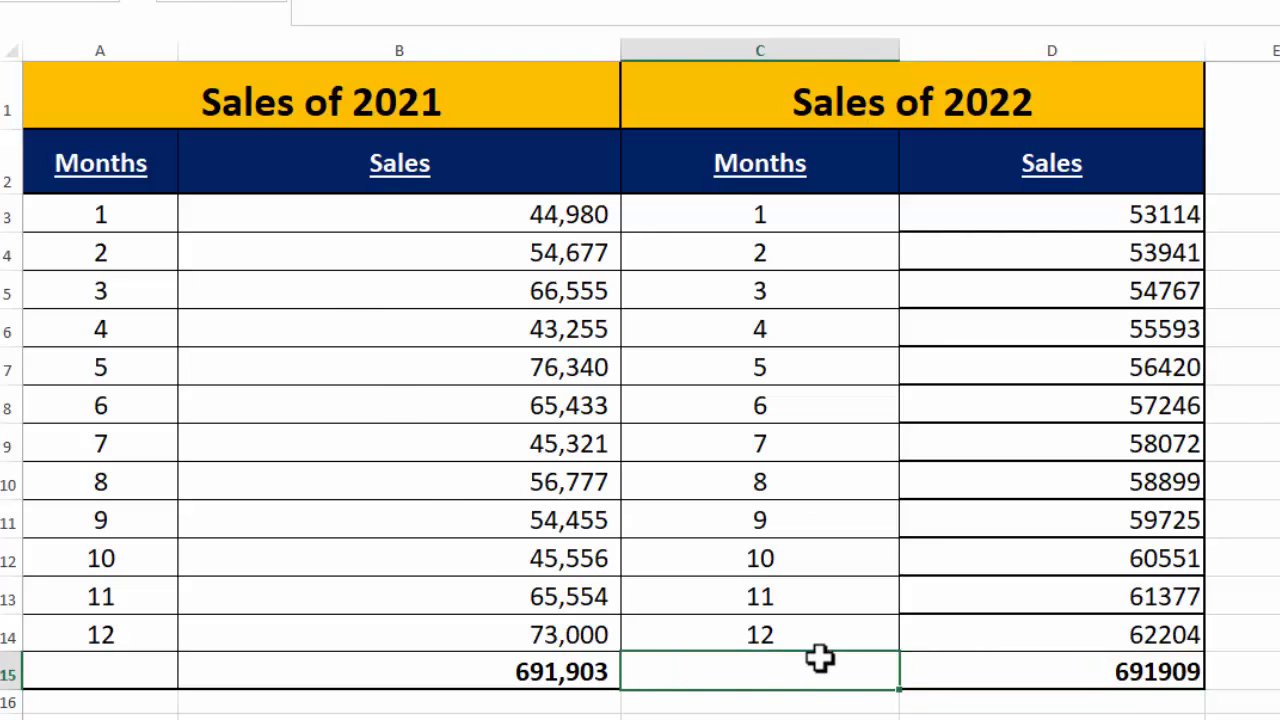
{"action": "type", "text": "tOTAL"}
{"action": "key", "text": "Tab"}
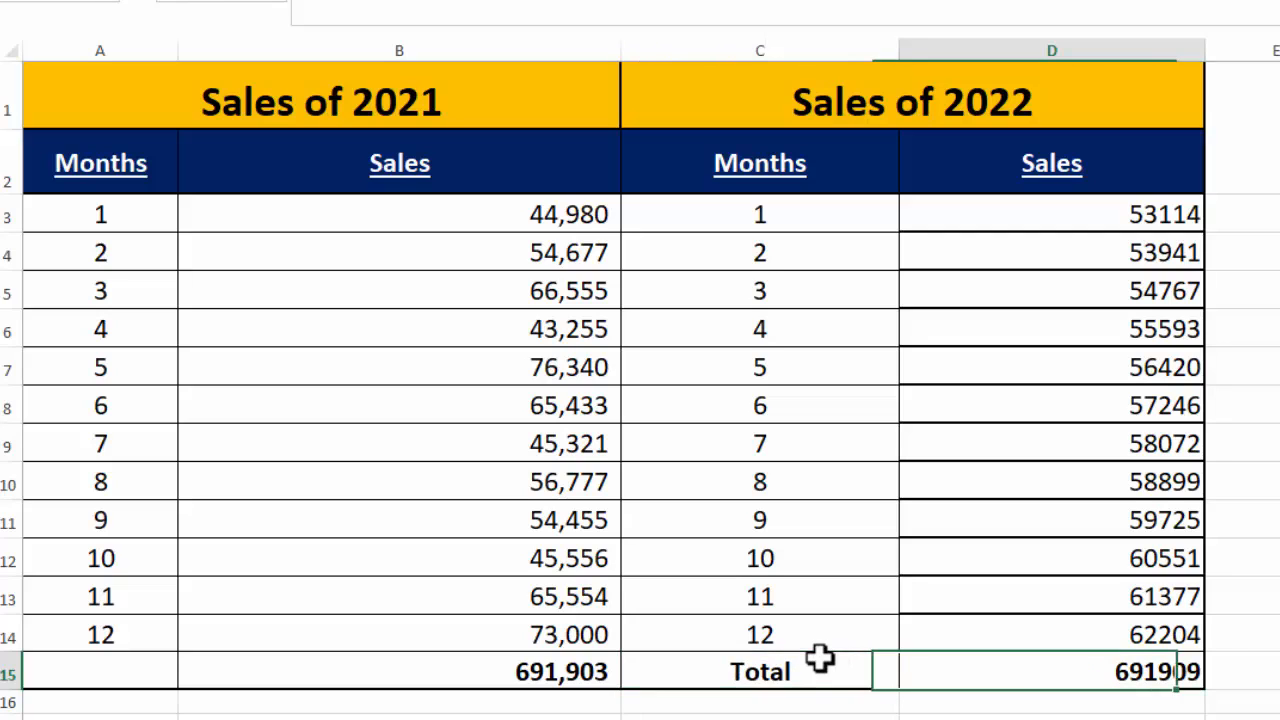
{"action": "left_click", "coordinate": [115, 673]}
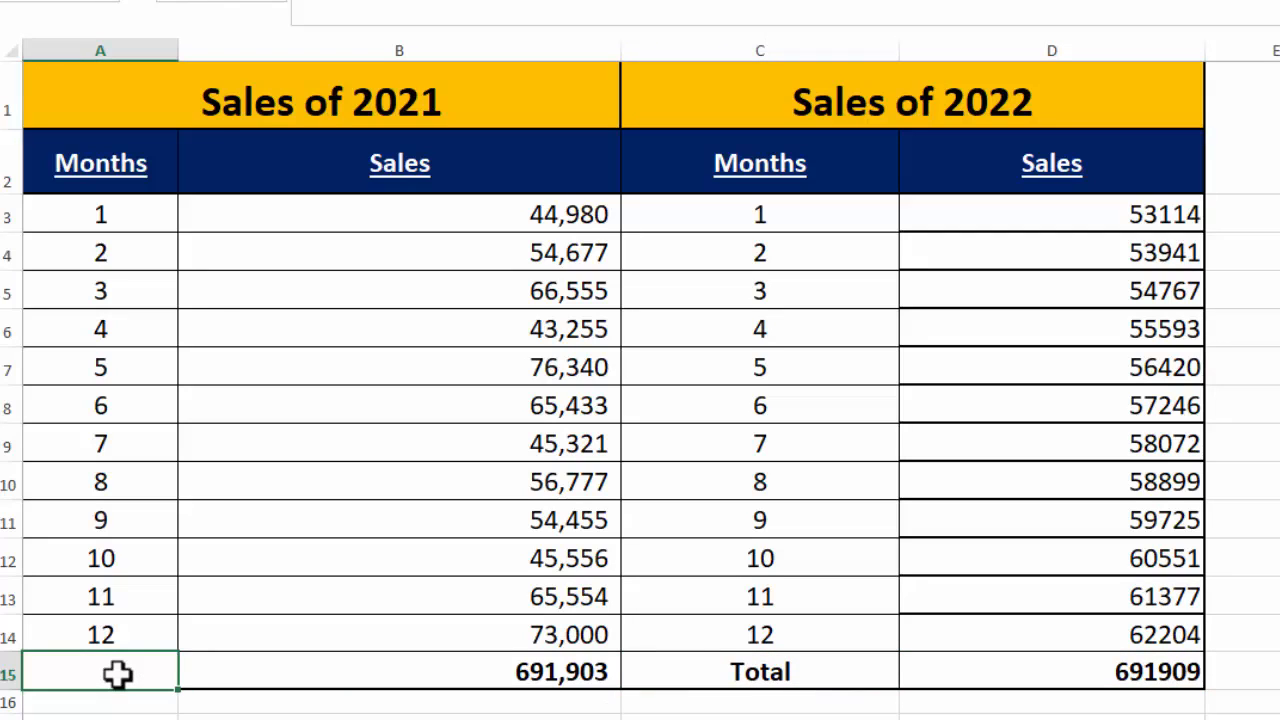
{"action": "type", "text": "total"}
{"action": "key", "text": "Tab"}
{"action": "left_click", "coordinate": [1279, 636]}
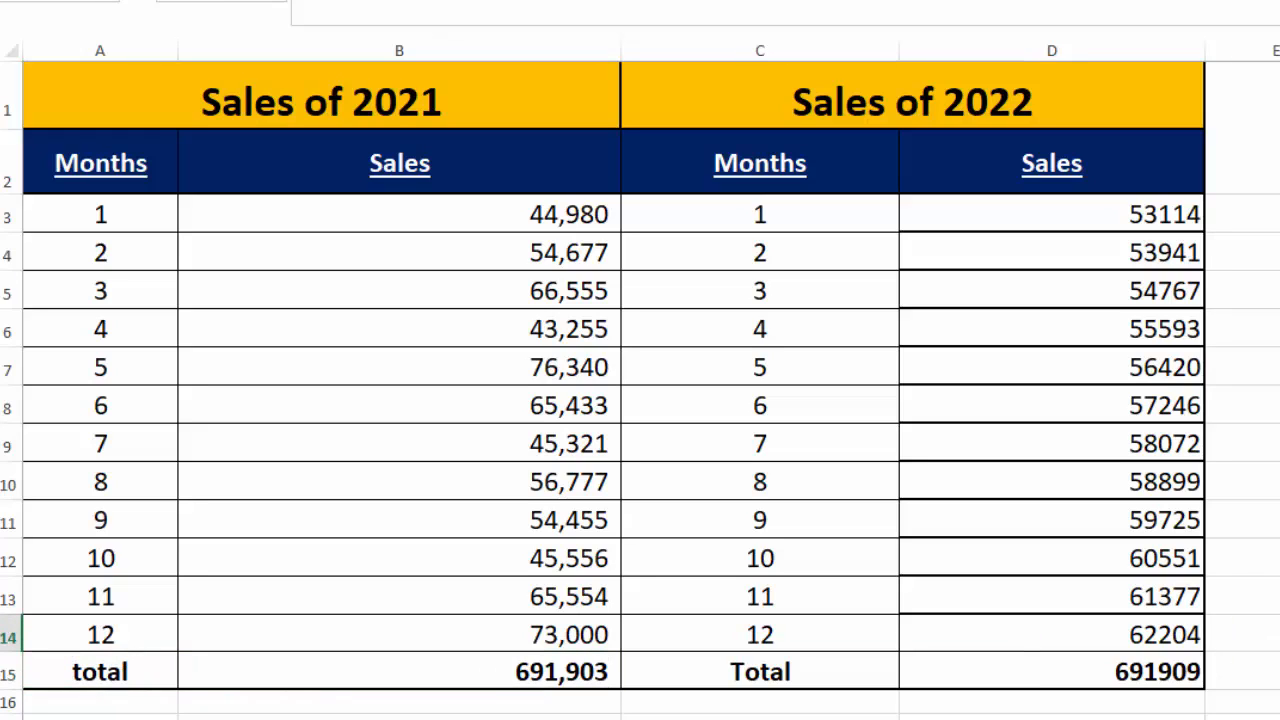